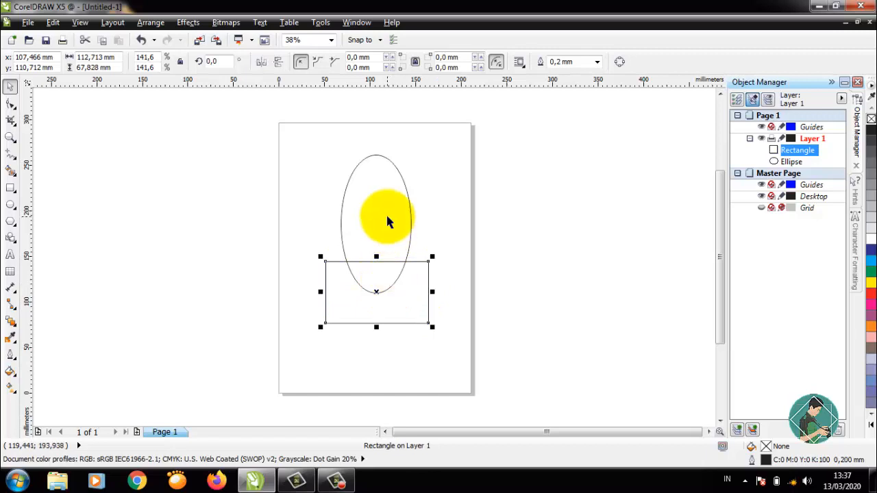
# - Cut the rectangle's area off the ellipse's lower end using Back Minus Front
pyautogui.keyDown('shift'); pyautogui.click(386, 212); pyautogui.keyUp('shift')
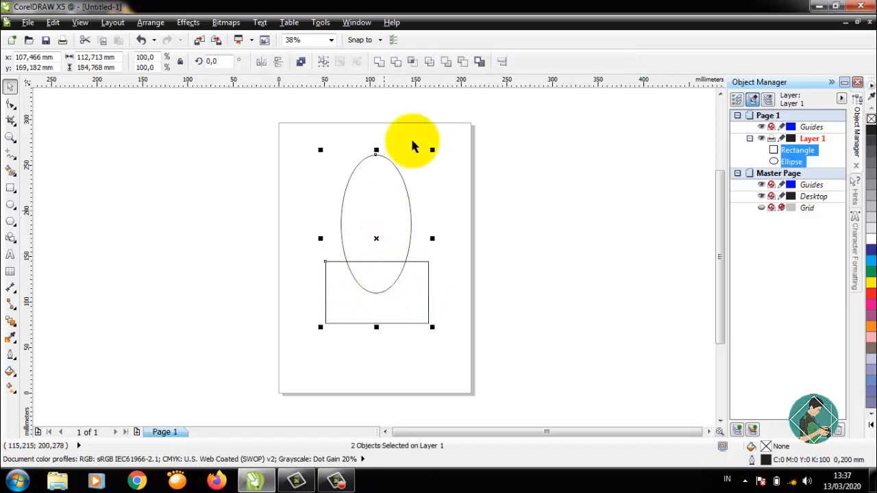
pyautogui.click(463, 61)
pyautogui.click(448, 236)
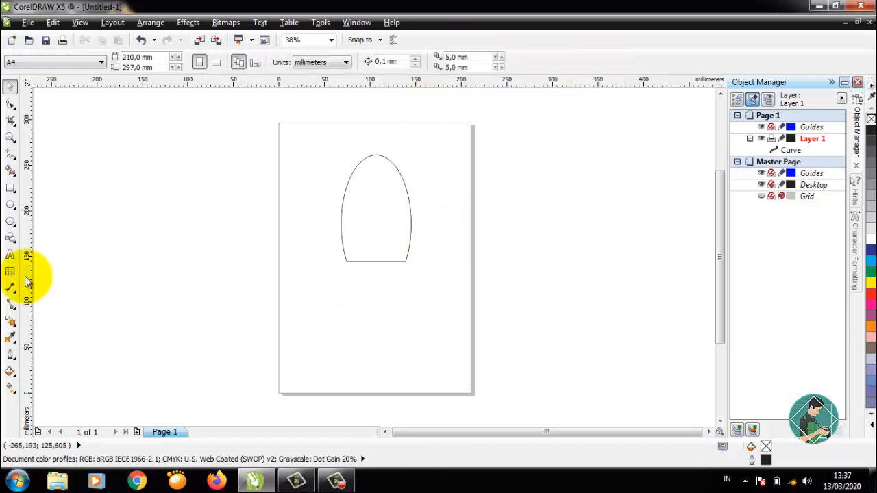
# - Draw a rectangle about 52 × 5 mm directly beneath the rocket body's flat base and centre it horizontally under the body
pyautogui.click(10, 188)
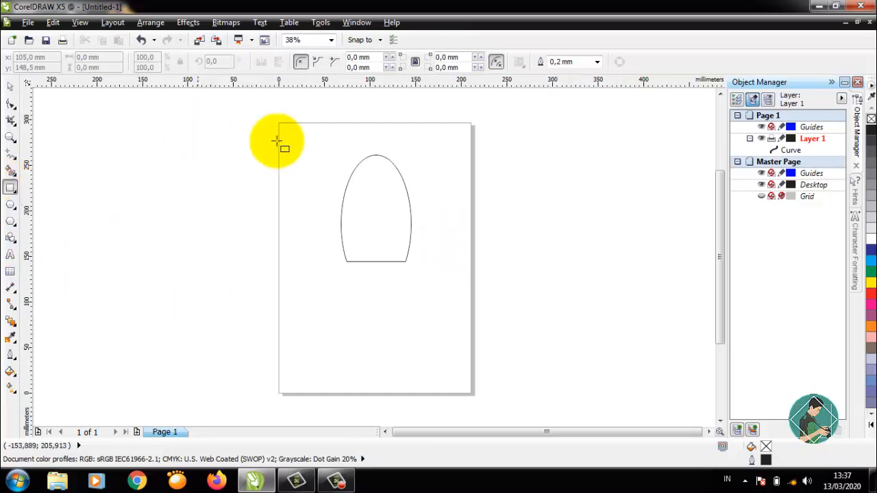
pyautogui.click(11, 136)
pyautogui.click(76, 62)
pyautogui.moveTo(720, 253); pyautogui.dragTo(720, 226)
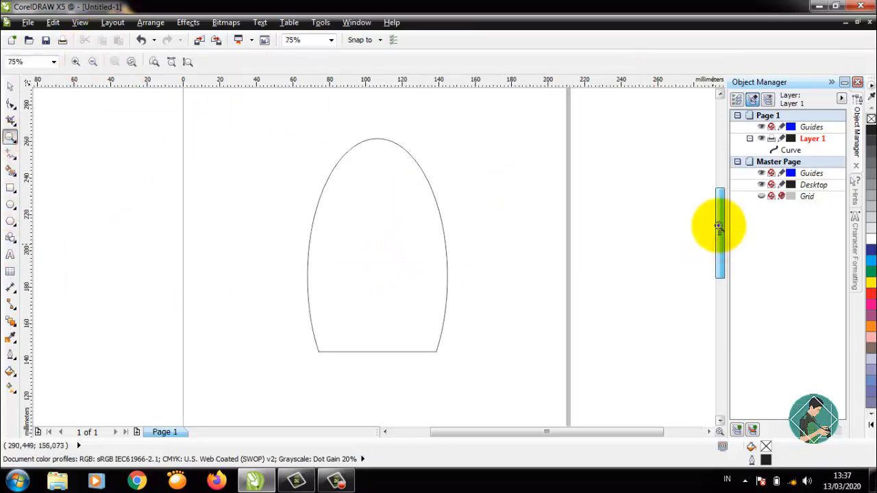
pyautogui.click(11, 187)
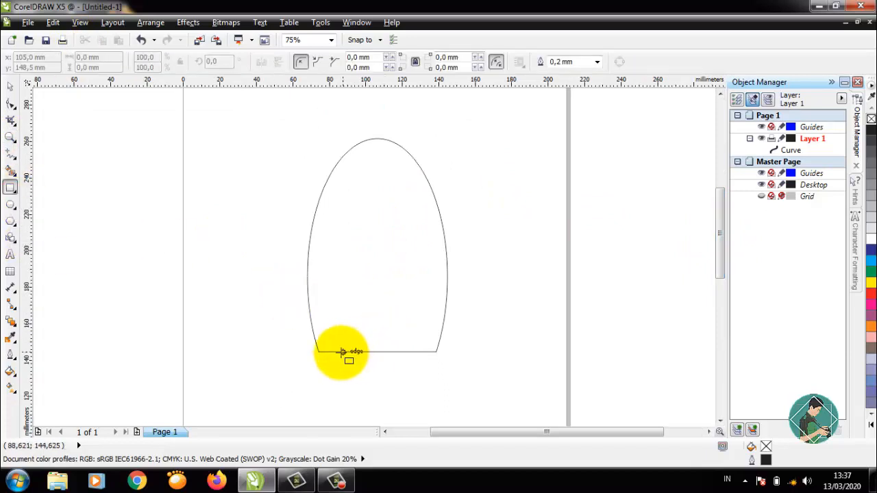
pyautogui.moveTo(332, 352); pyautogui.dragTo(428, 358)
pyautogui.click(9, 86)
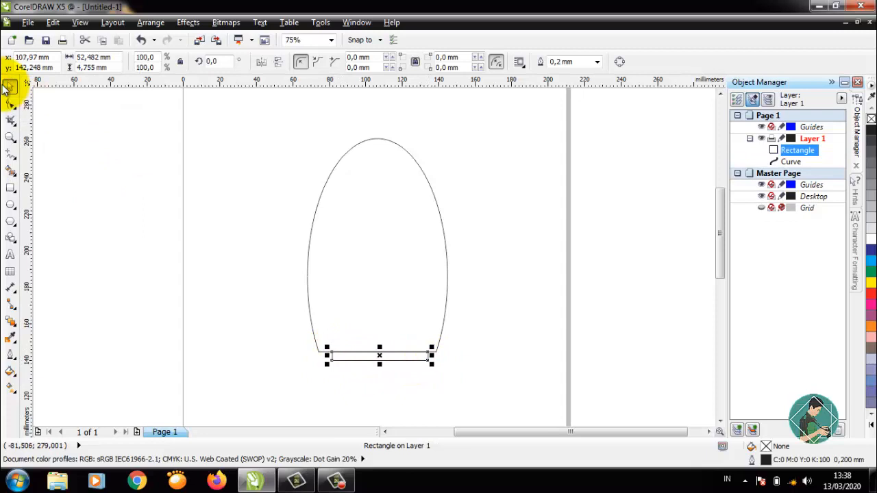
pyautogui.press('Right')
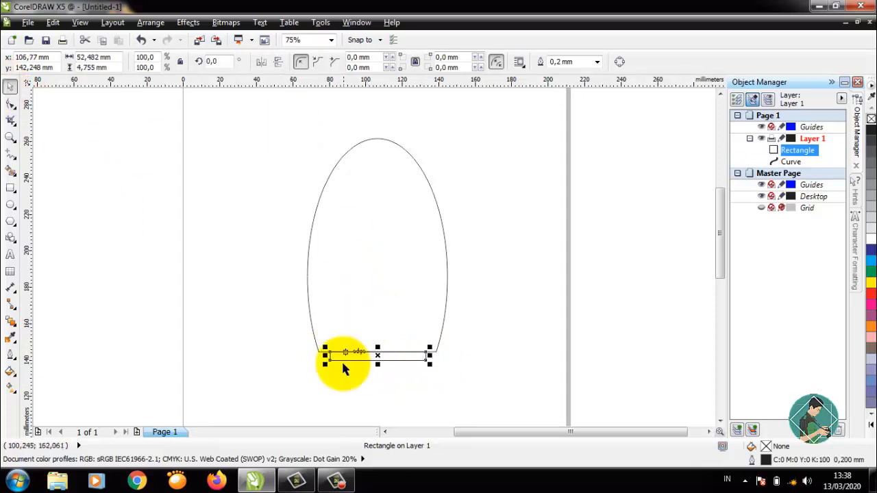
# - Draw a second rectangle about 37 × 7 mm directly beneath the first base rectangle and centre it horizontally
pyautogui.click(11, 187)
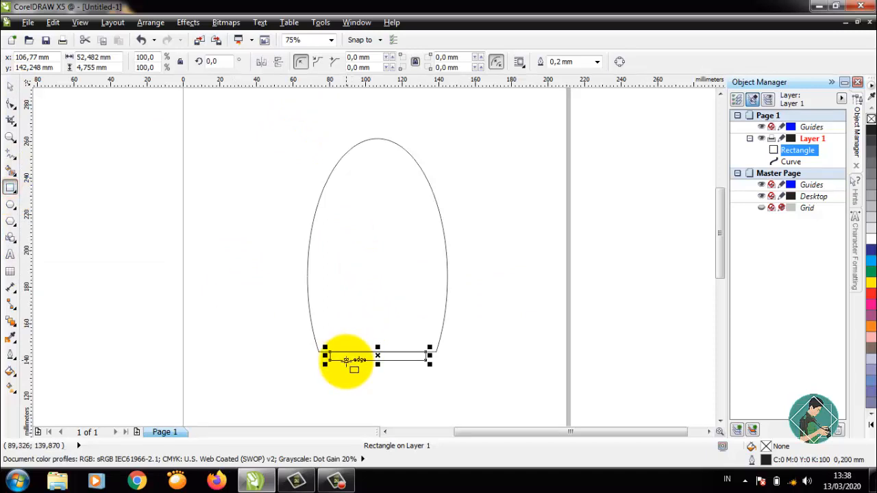
pyautogui.moveTo(348, 361); pyautogui.dragTo(416, 376)
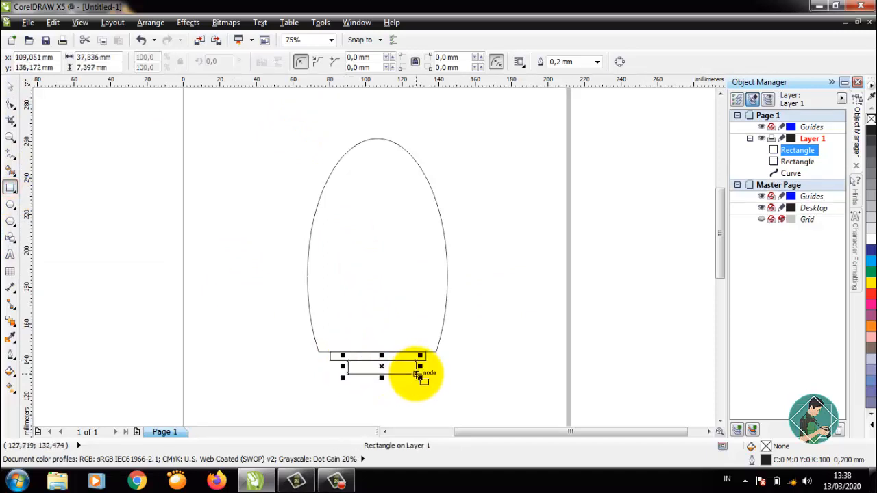
pyautogui.click(10, 86)
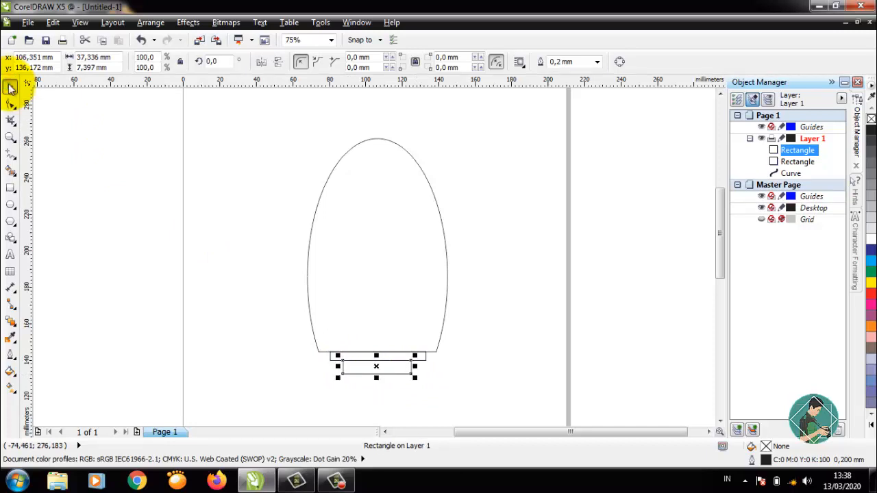
pyautogui.press('Right')
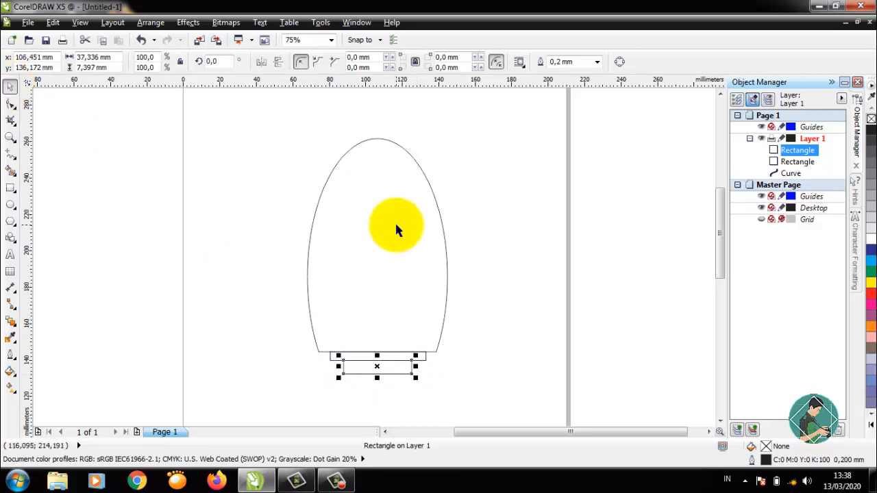
pyautogui.press('p')
pyautogui.hotkey('ctrl', 'z')
pyautogui.click(466, 366)
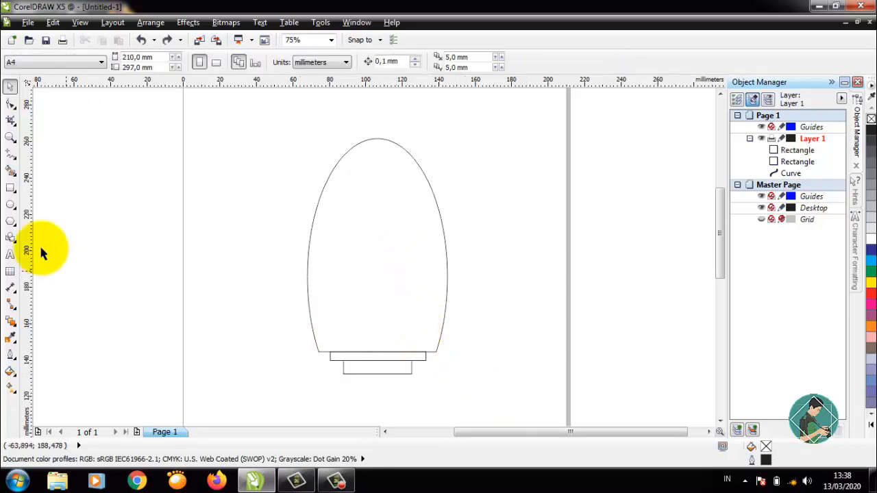
# - Draw a rectangle about 42 × 14 mm across the rounded tip of the rocket body
pyautogui.click(11, 187)
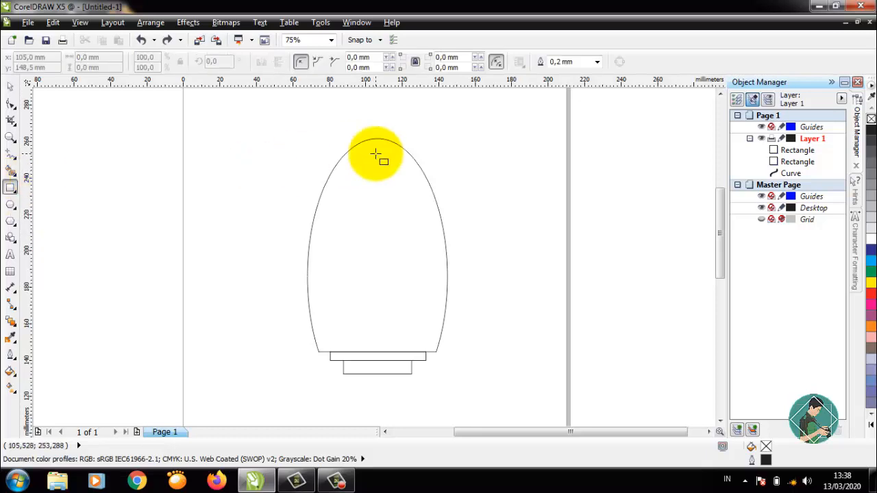
pyautogui.moveTo(339, 126); pyautogui.dragTo(413, 151)
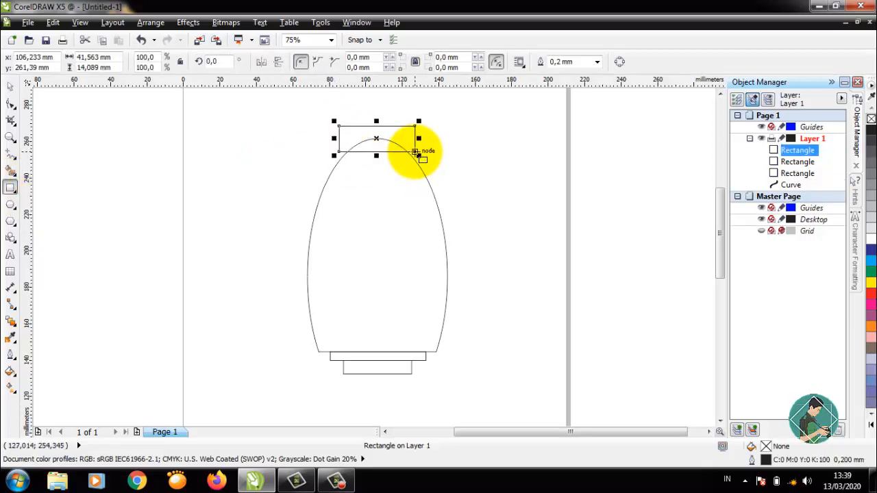
pyautogui.click(11, 88)
# - Intersect the tip rectangle with the rocket body to create a nose cap, and delete the rectangle
pyautogui.keyDown('shift'); pyautogui.click(386, 217); pyautogui.keyUp('shift')
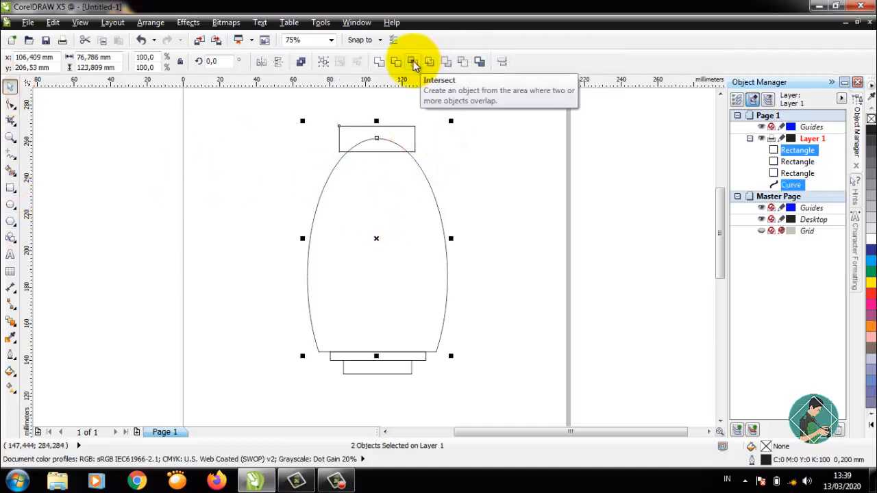
pyautogui.click(413, 64)
pyautogui.click(403, 126)
pyautogui.press('Delete')
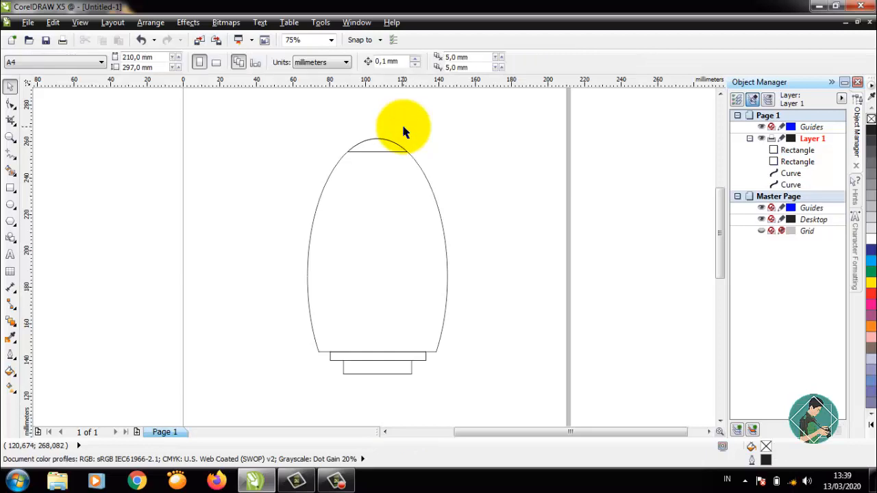
# - Draw a narrow upright rectangle about 6 × 16 mm rising from the nose cap and centre it horizontally on the rocket
pyautogui.click(10, 188)
pyautogui.moveTo(719, 218); pyautogui.dragTo(719, 194)
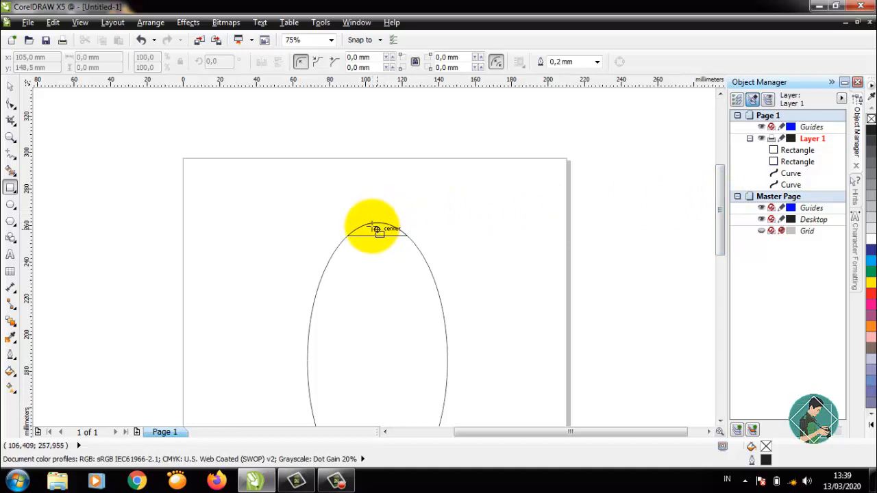
pyautogui.moveTo(376, 229); pyautogui.dragTo(386, 198)
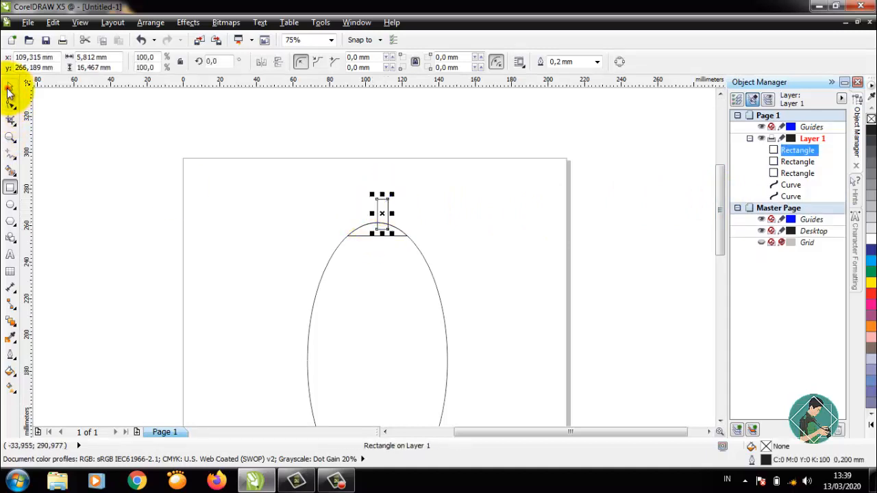
pyautogui.click(9, 87)
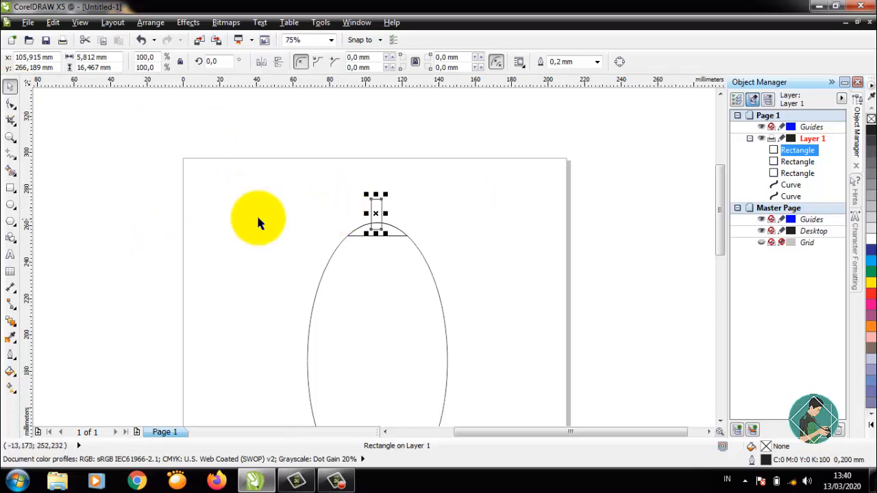
pyautogui.click(11, 137)
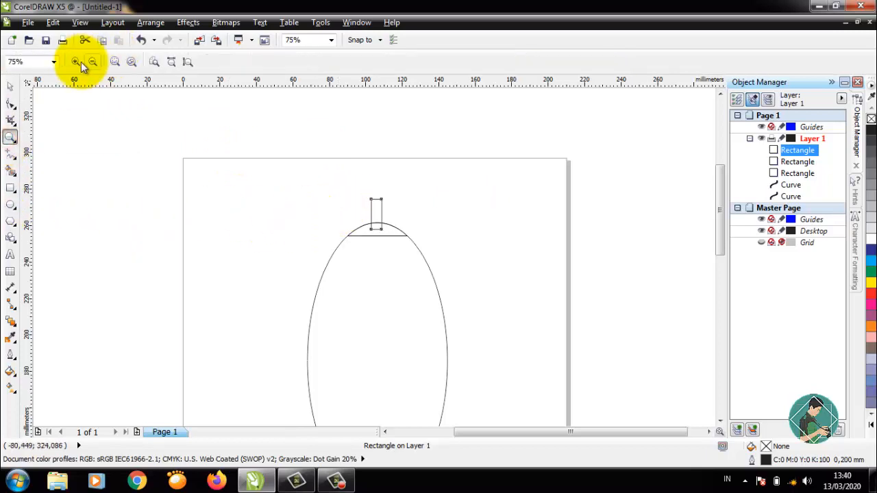
pyautogui.click(80, 62)
pyautogui.click(9, 87)
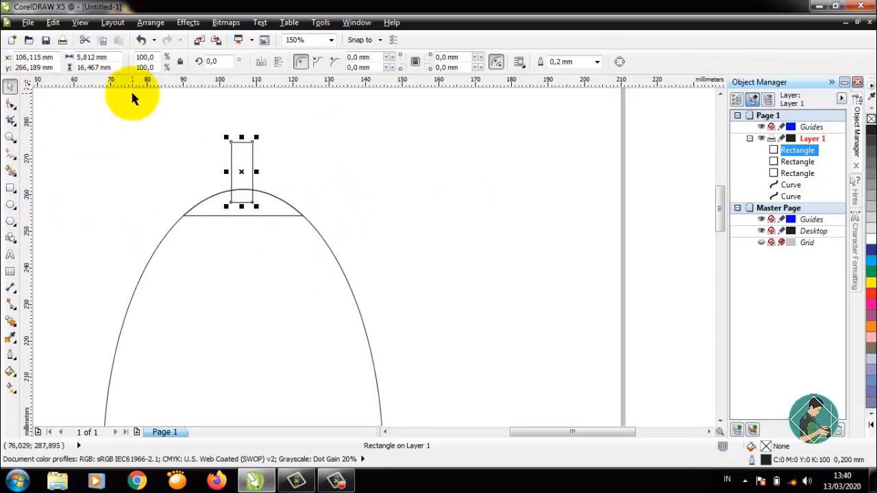
# - Draw a smaller rectangle about 3 × 5 mm on top of the upright antenna rectangle and centre it horizontally
pyautogui.click(10, 187)
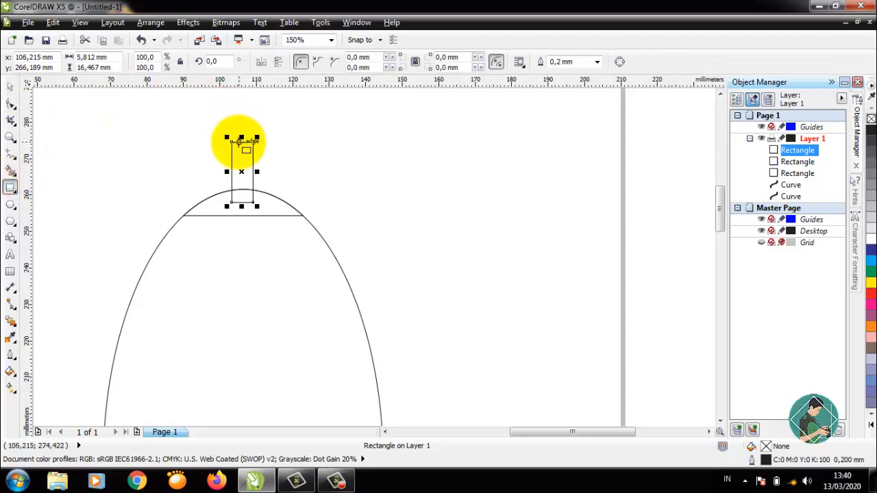
pyautogui.moveTo(238, 141); pyautogui.dragTo(248, 124)
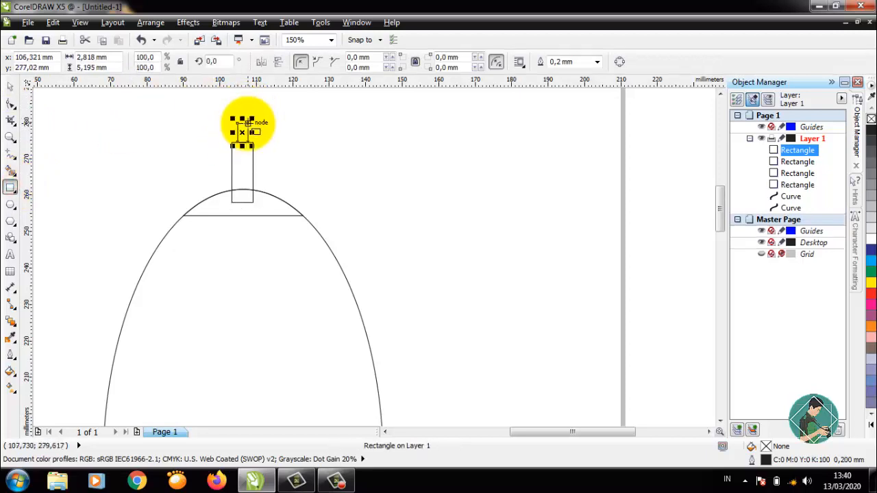
pyautogui.click(9, 87)
pyautogui.press('Left')
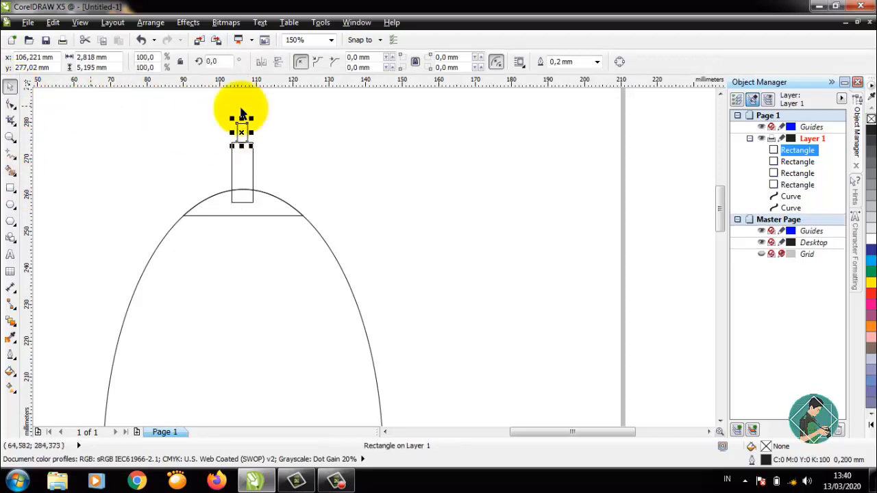
pyautogui.click(218, 150)
# - Draw a circle about 6 mm in diameter overlapping the antenna's top end and centre it horizontally
pyautogui.click(10, 203)
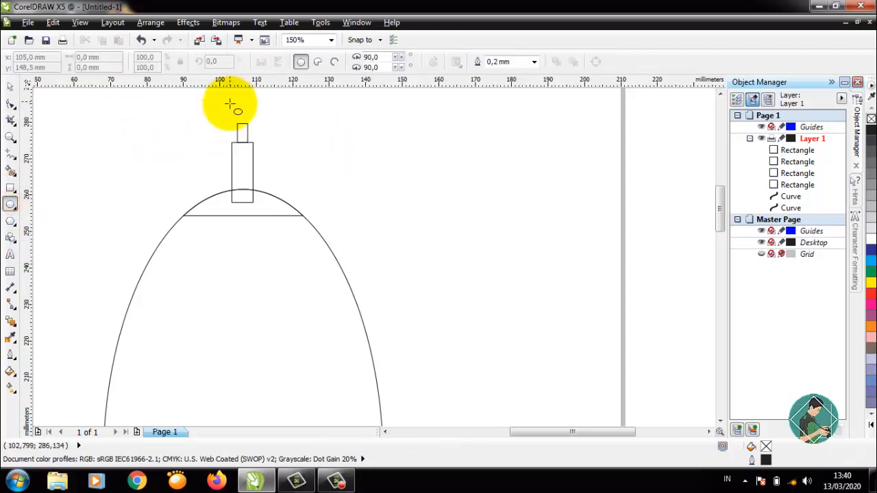
pyautogui.moveTo(225, 99); pyautogui.dragTo(252, 124)
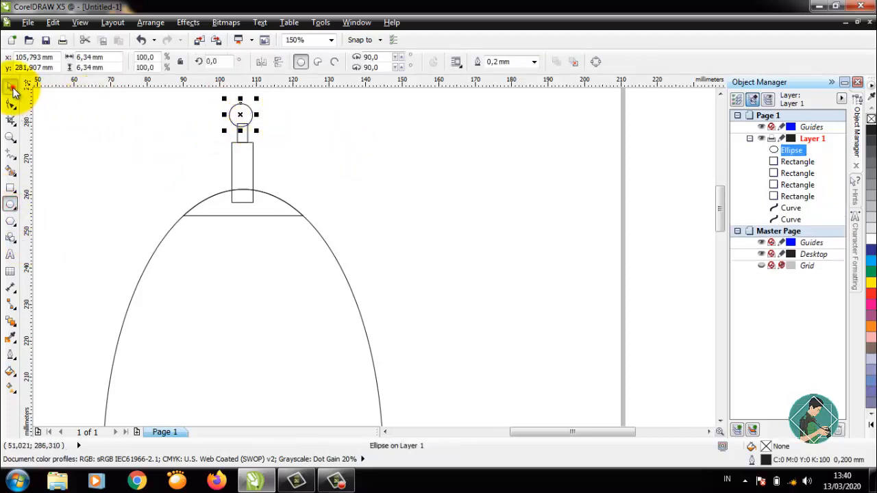
pyautogui.click(11, 88)
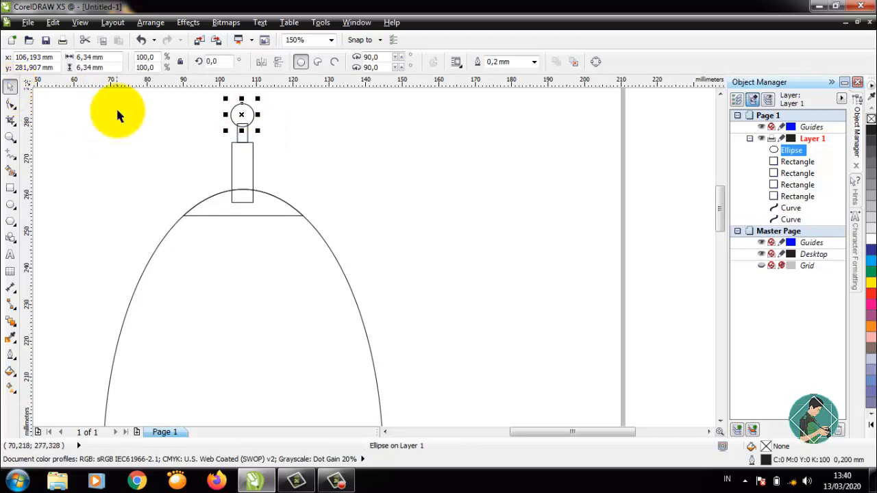
# - Weld the circle, the two antenna rectangles and the nose cap into a single shape
pyautogui.moveTo(133, 89)
pyautogui.mouseDown()
pyautogui.moveTo(313, 156)
pyautogui.moveTo(349, 227)
pyautogui.mouseUp()
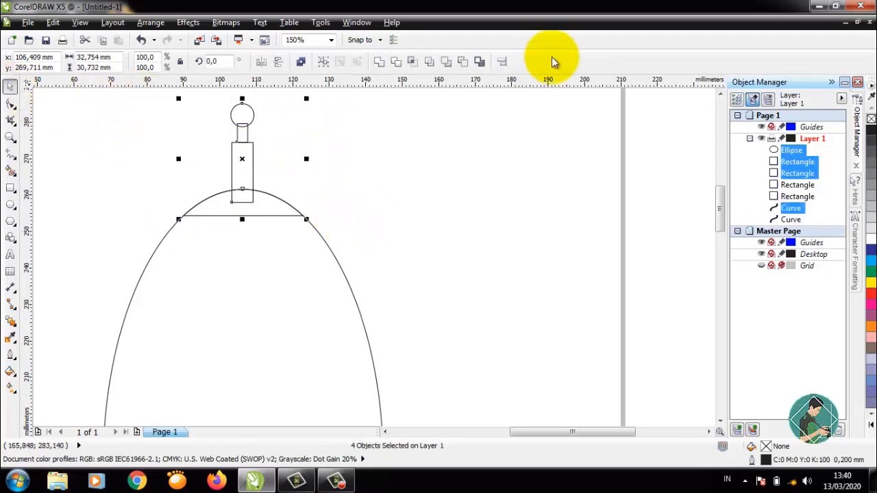
pyautogui.click(379, 61)
pyautogui.click(390, 144)
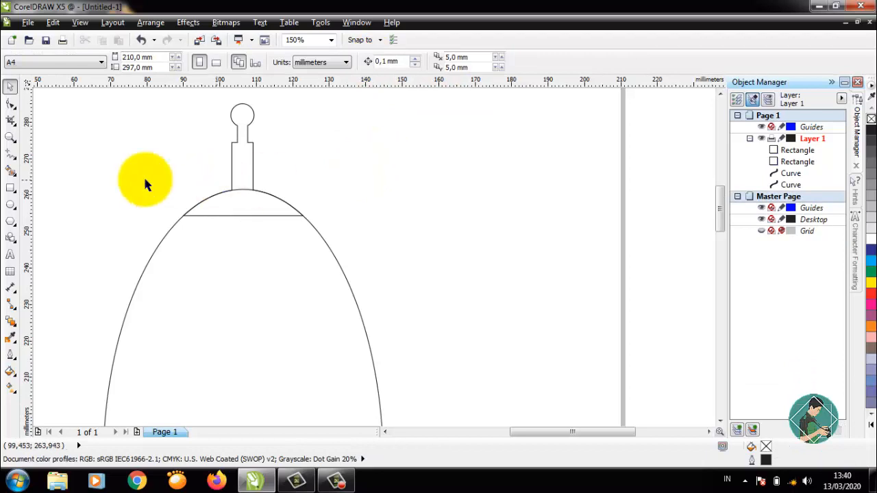
# - Draw a circular window about 35 mm in diameter in the rocket's upper body and centre it horizontally
pyautogui.click(10, 142)
pyautogui.click(92, 62)
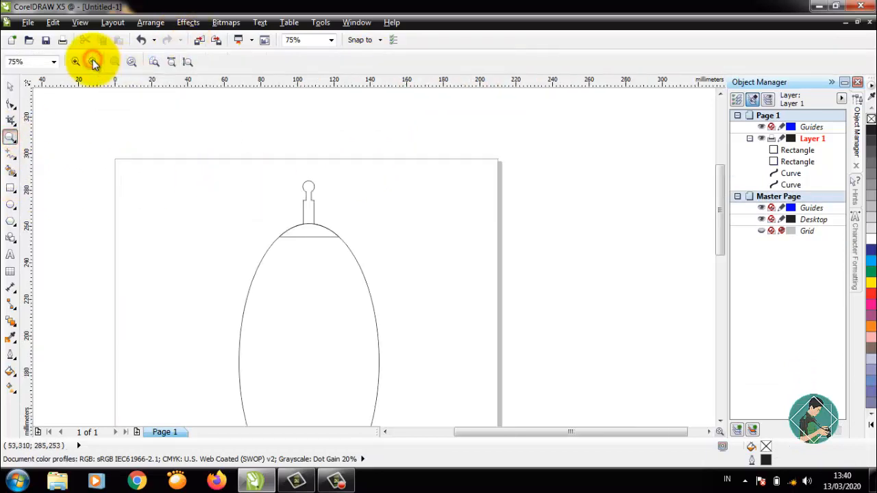
pyautogui.moveTo(719, 195); pyautogui.dragTo(719, 226)
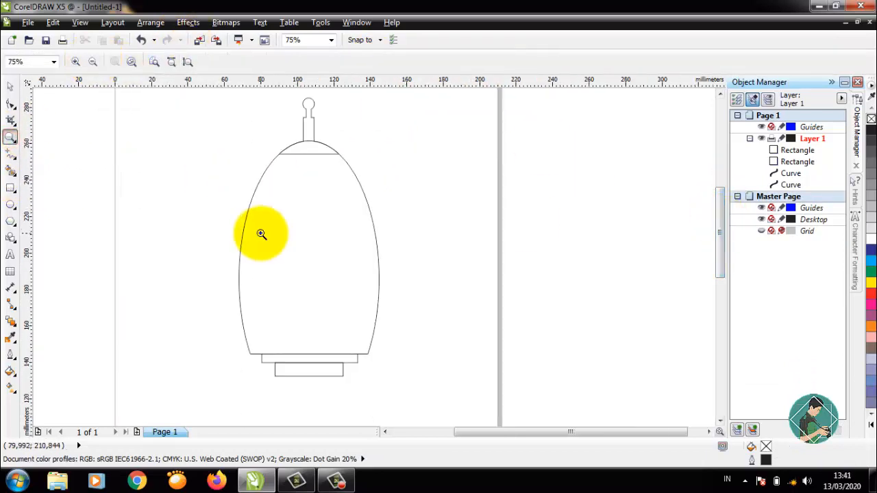
pyautogui.click(10, 204)
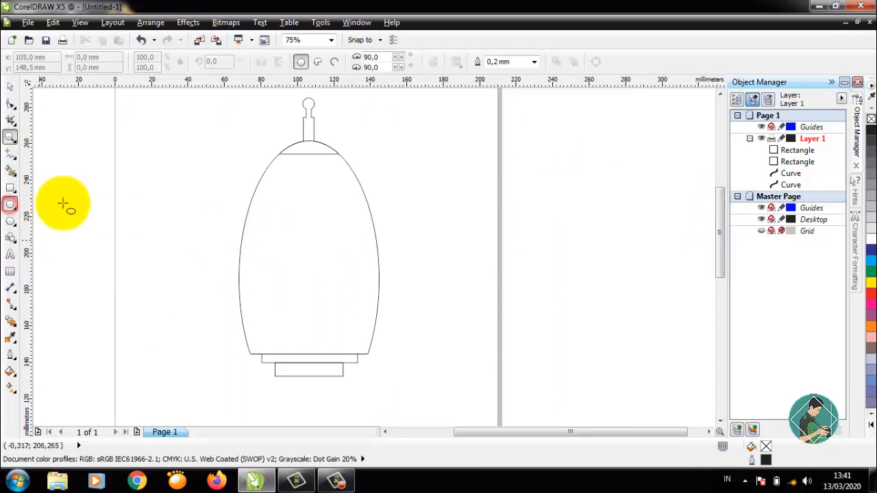
pyautogui.moveTo(274, 184); pyautogui.dragTo(320, 248)
pyautogui.click(10, 85)
pyautogui.moveTo(307, 189); pyautogui.dragTo(323, 206)
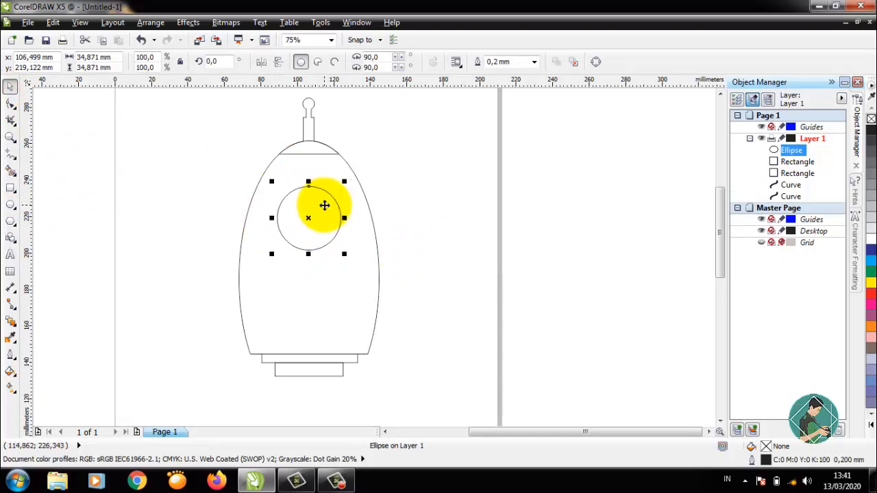
pyautogui.click(420, 206)
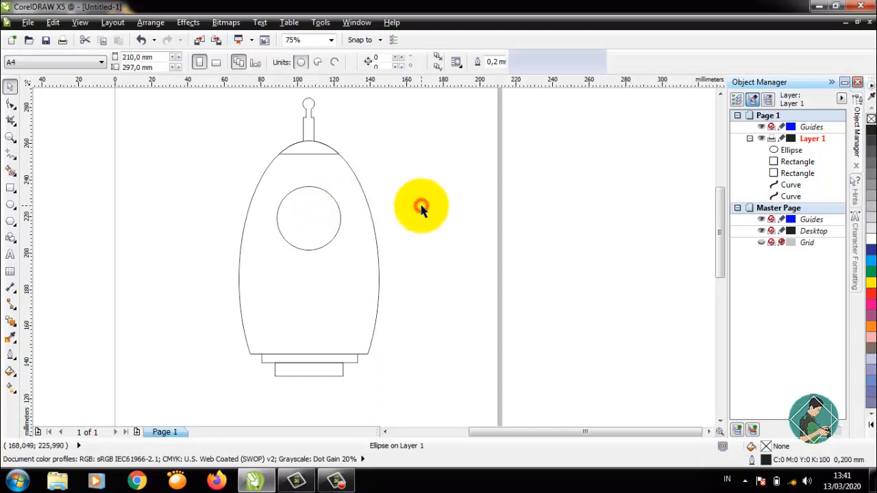
pyautogui.click(314, 217)
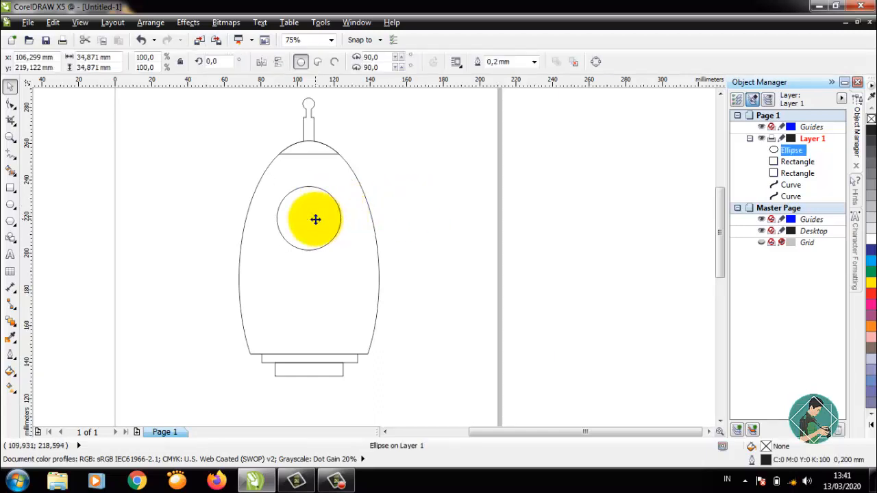
# - Duplicate the circular window and shrink the copy into a smaller concentric circle that forms the window's inner pane
pyautogui.hotkey('ctrl', 'c')
pyautogui.hotkey('ctrl', 'v')
pyautogui.moveTo(343, 180)
pyautogui.mouseDown()
pyautogui.moveTo(327, 206)
pyautogui.moveTo(346, 188)
pyautogui.mouseUp()
pyautogui.click(79, 122)
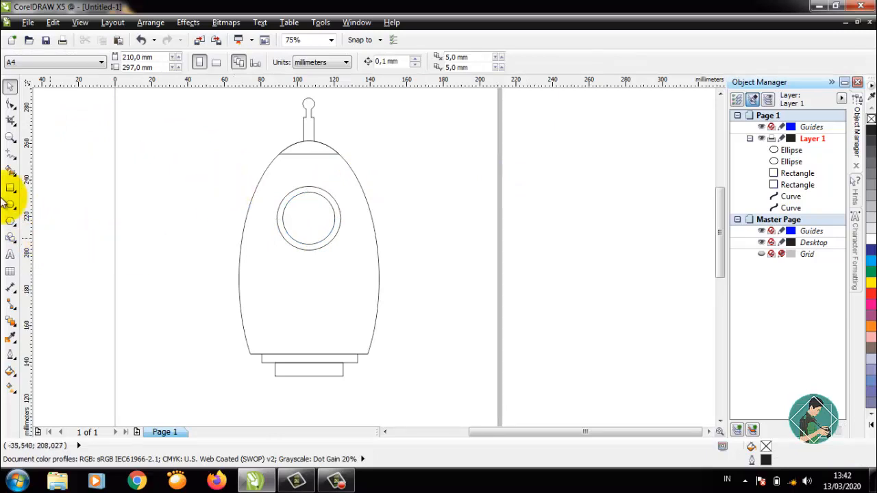
# - Draw a three-sided polygon about 62 × 19 mm beside the rocket and rotate it about 90° so its apex points left
pyautogui.click(10, 220)
pyautogui.click(329, 67)
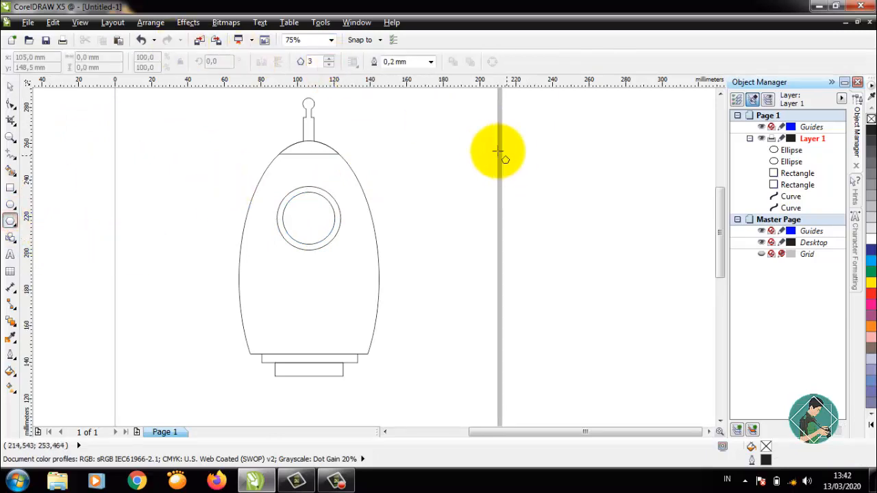
pyautogui.moveTo(483, 136); pyautogui.dragTo(357, 179)
pyautogui.click(10, 85)
pyautogui.click(418, 160)
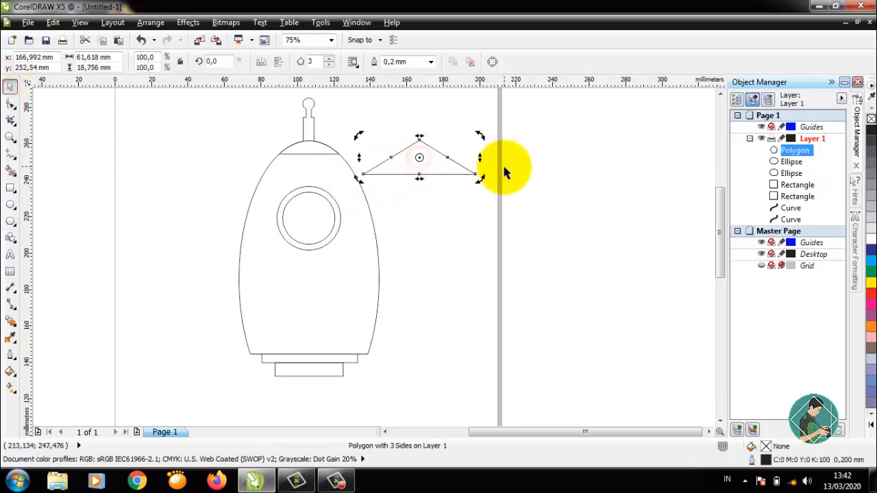
pyautogui.moveTo(479, 179); pyautogui.dragTo(438, 102)
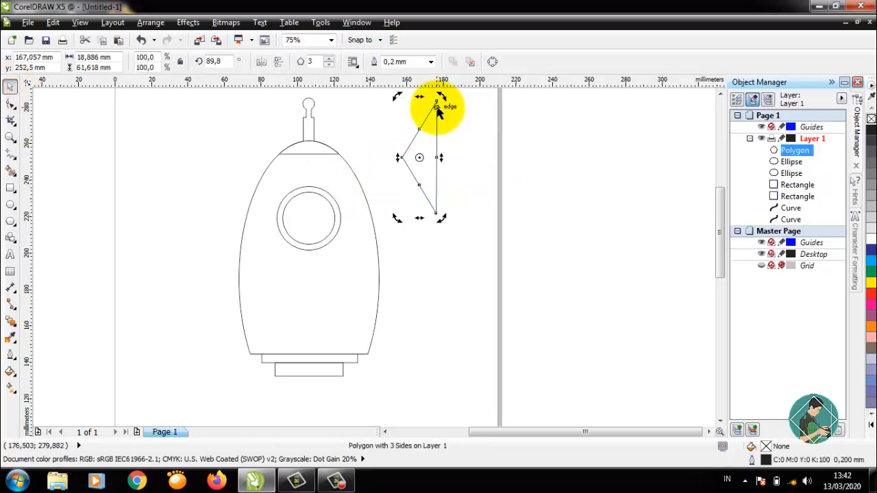
# - Place the triangle as a fin over the body's lower left edge, widened to about 26 mm, and nudge it downward
pyautogui.click(464, 170)
pyautogui.click(425, 165)
pyautogui.moveTo(424, 168); pyautogui.dragTo(239, 308)
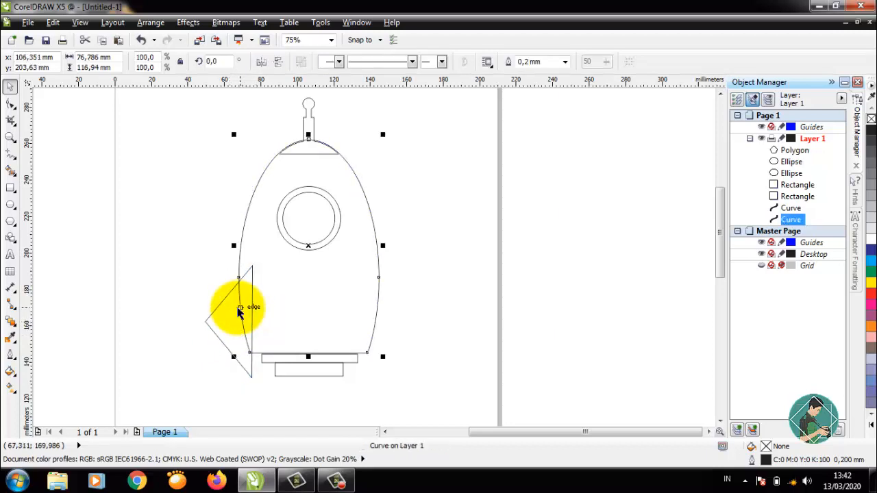
pyautogui.click(229, 318)
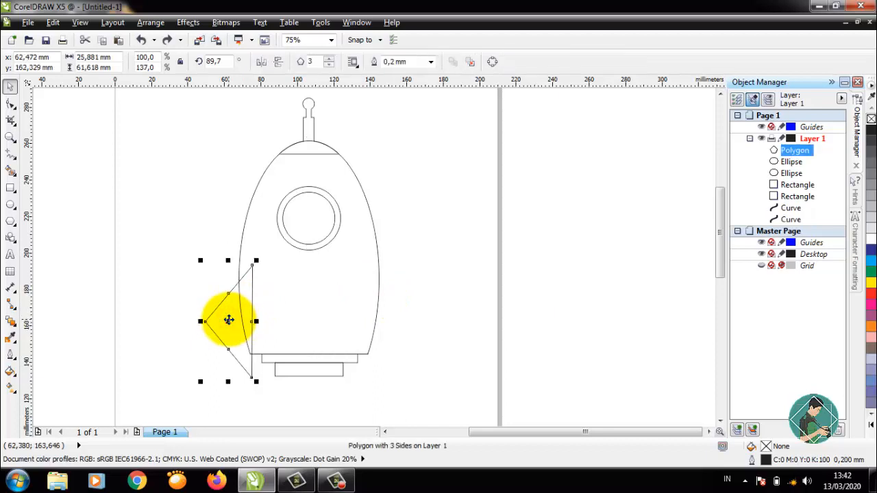
pyautogui.moveTo(228, 320)
pyautogui.mouseDown()
pyautogui.moveTo(233, 300)
pyautogui.moveTo(214, 312)
pyautogui.mouseUp()
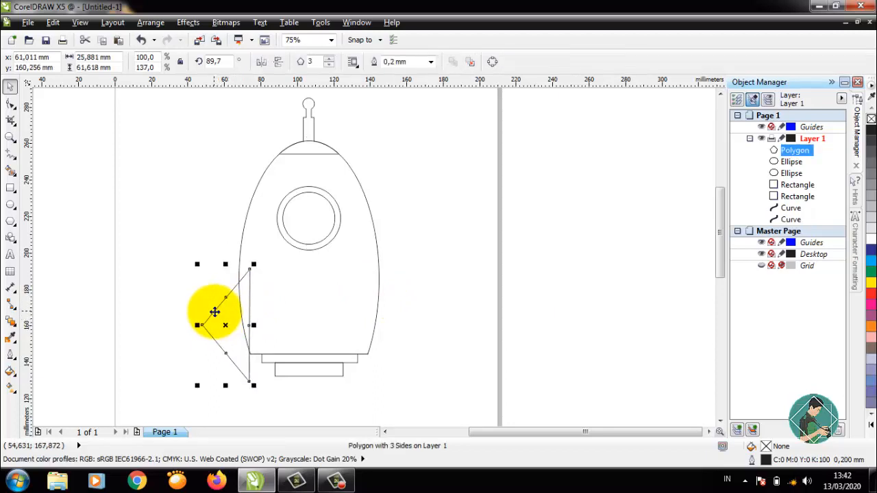
pyautogui.press('Down')
pyautogui.press('Down')
pyautogui.press('Down')
pyautogui.press('Down')
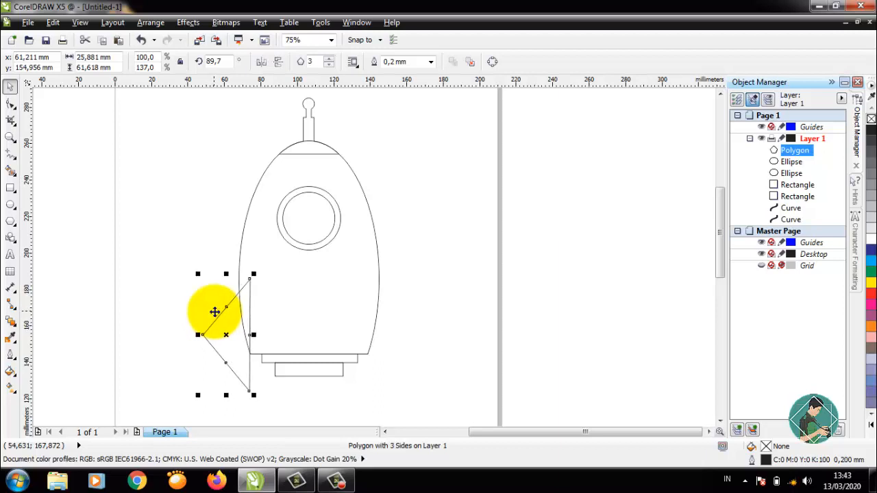
# - Duplicate the left fin and place the copy over the body's lower right edge
pyautogui.hotkey('ctrl', 'c')
pyautogui.hotkey('ctrl', 'v')
pyautogui.moveTo(219, 313); pyautogui.dragTo(358, 310)
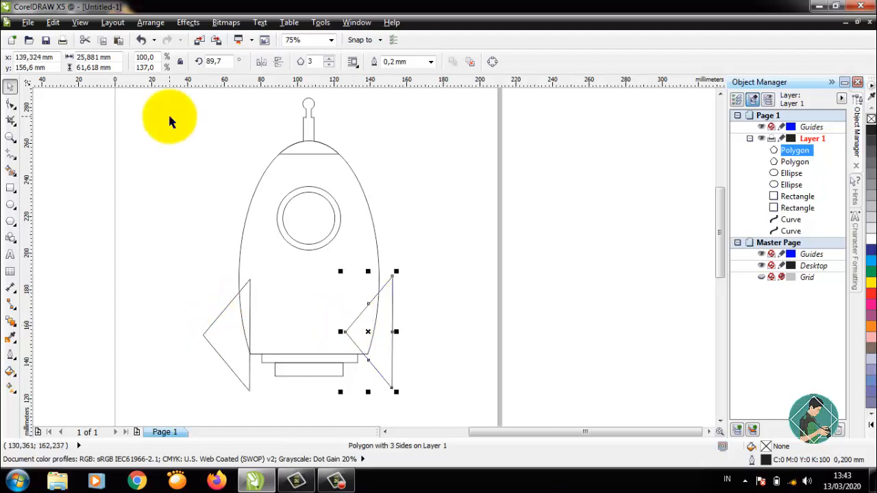
# - Try rotating the copied fin to 45° and to 180°
pyautogui.click(215, 62)
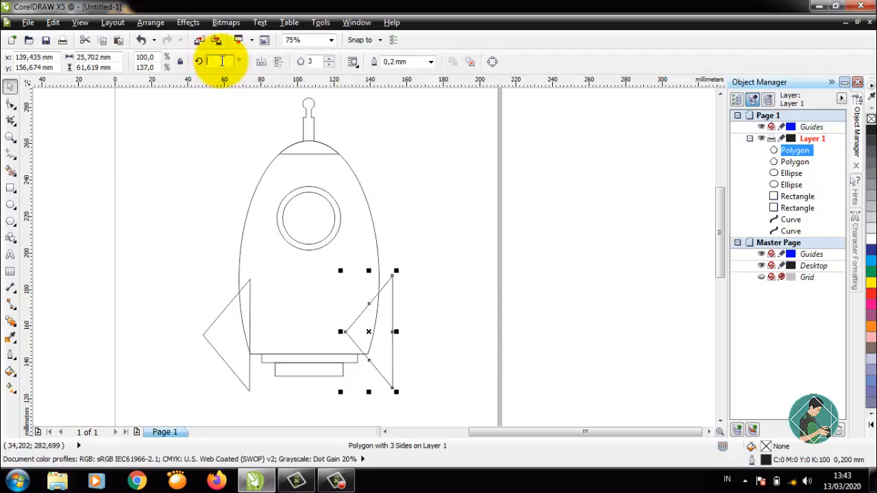
pyautogui.write('45')
pyautogui.press('Return')
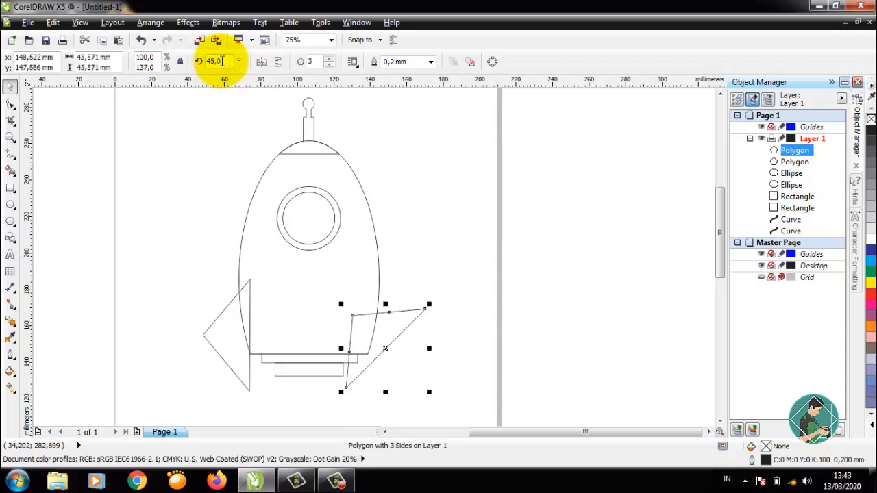
pyautogui.write('180')
pyautogui.press('Return')
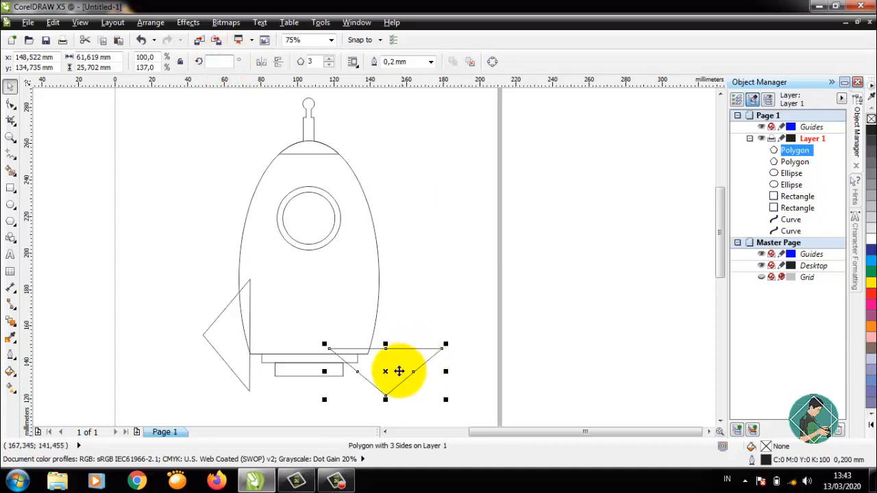
# - Rotate the copied fin to about 270° so it points outward and align it with the body's lower right edge opposite the left fin
pyautogui.click(384, 371)
pyautogui.moveTo(447, 399); pyautogui.dragTo(409, 310)
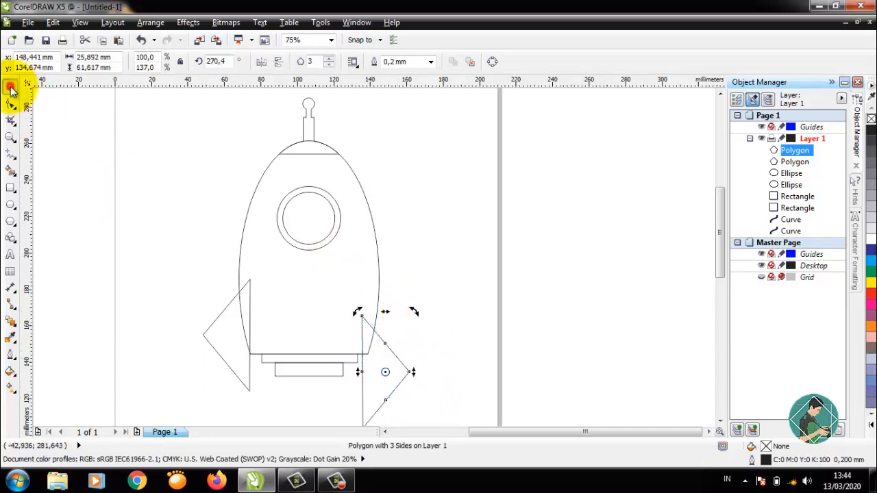
pyautogui.click(428, 356)
pyautogui.click(388, 370)
pyautogui.moveTo(388, 363); pyautogui.dragTo(392, 333)
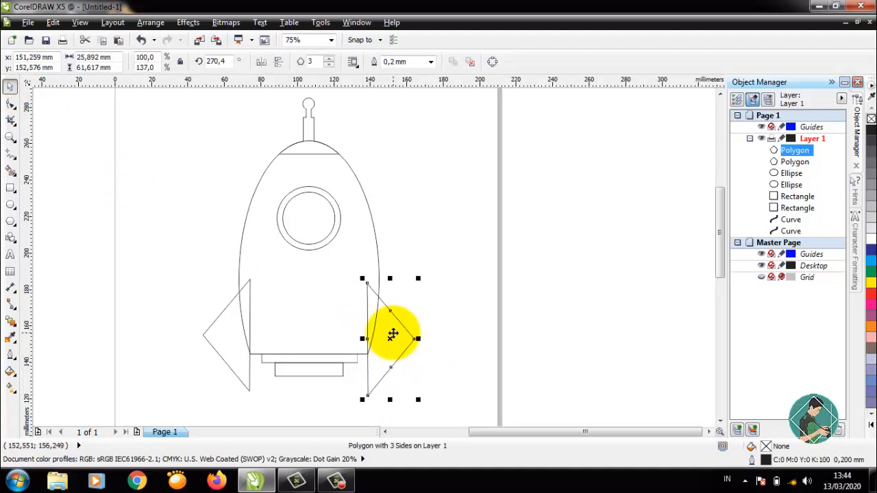
pyautogui.click(461, 311)
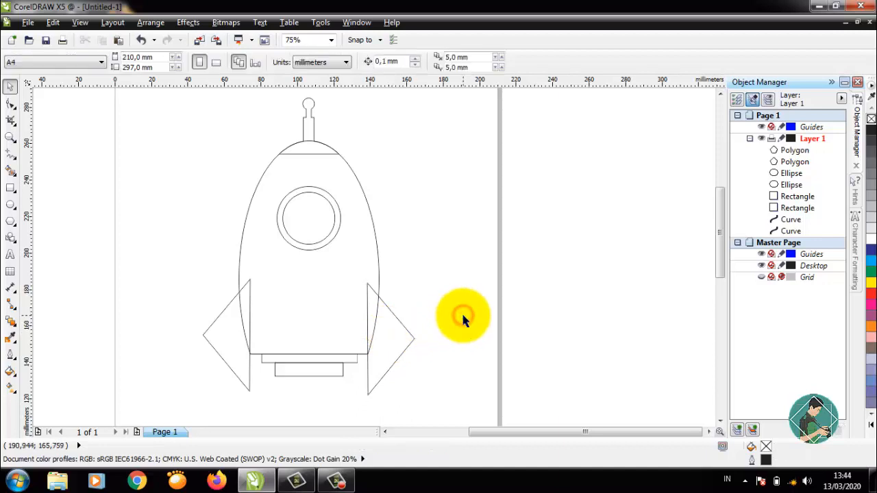
# - Fill the right fin with dark teal (C89 M60 Y51 K36) and send it behind the rocket body
pyautogui.click(391, 328)
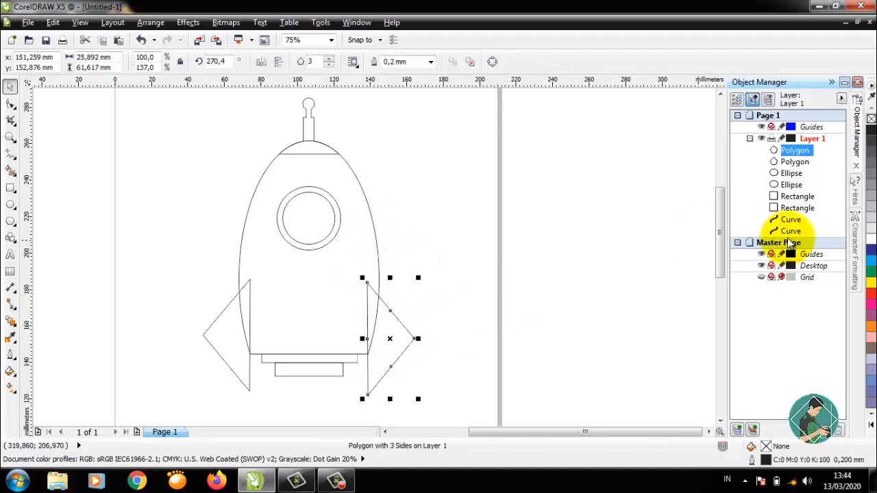
pyautogui.click(870, 254)
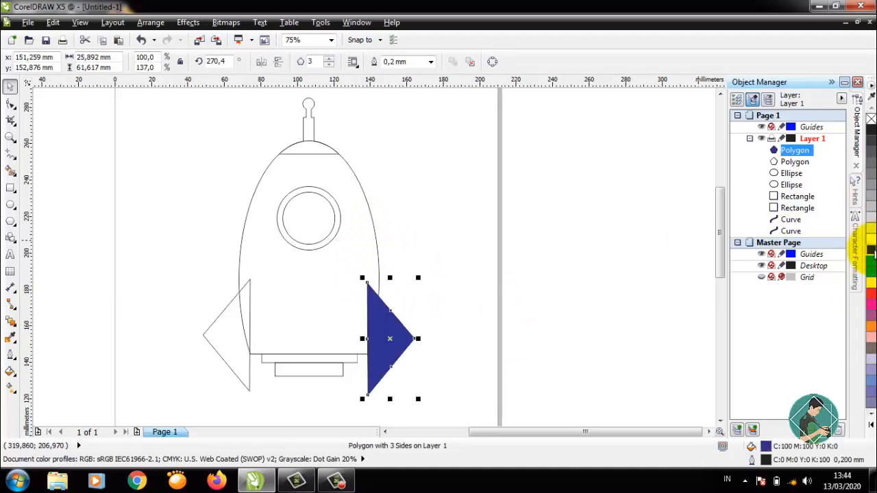
pyautogui.doubleClick(766, 446)
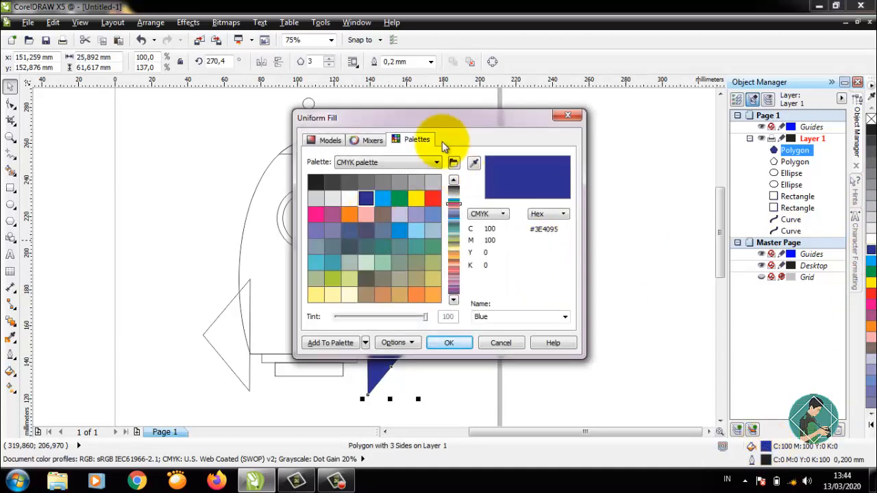
pyautogui.moveTo(448, 118); pyautogui.dragTo(541, 115)
pyautogui.click(466, 135)
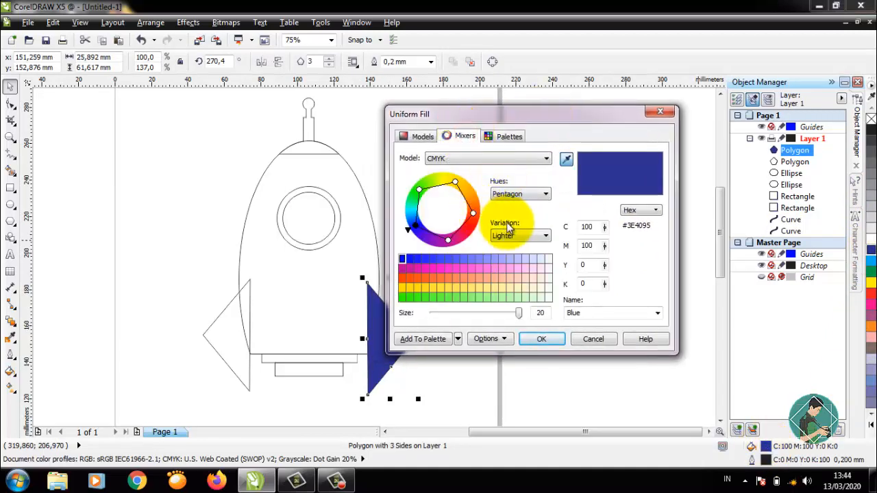
pyautogui.click(432, 139)
pyautogui.click(457, 277)
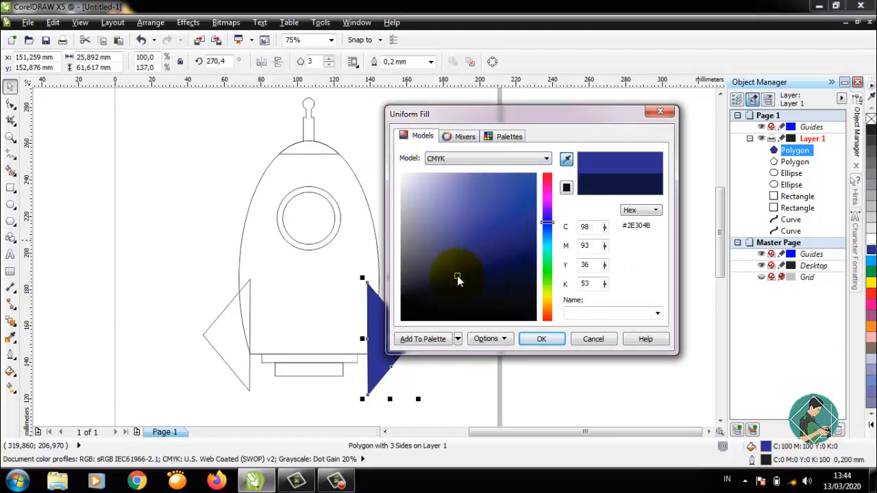
pyautogui.click(432, 271)
pyautogui.click(546, 224)
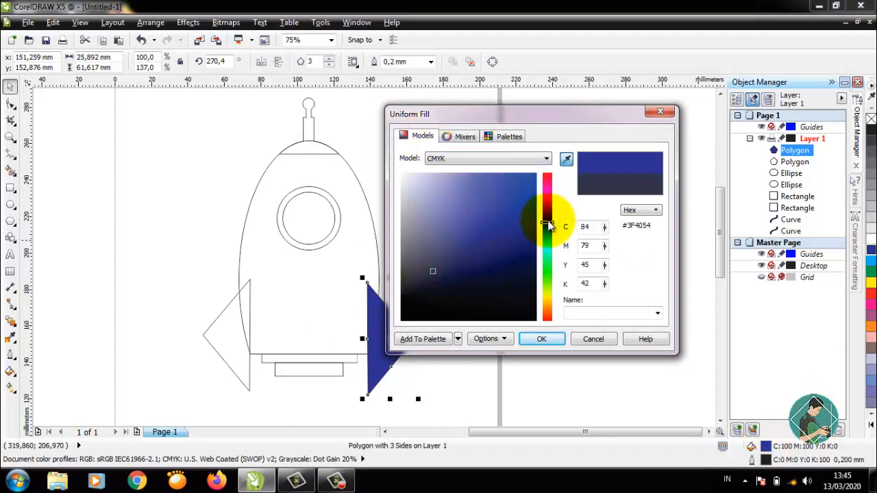
pyautogui.moveTo(548, 222); pyautogui.dragTo(547, 241)
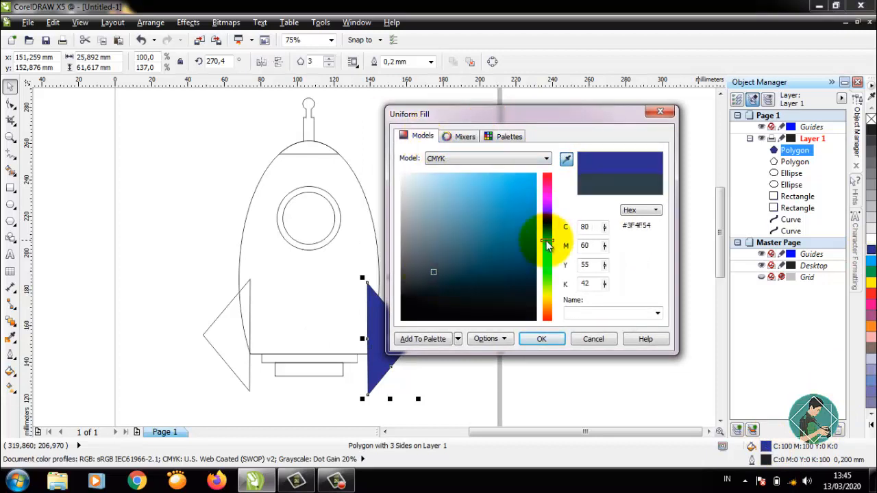
pyautogui.click(462, 268)
pyautogui.click(541, 338)
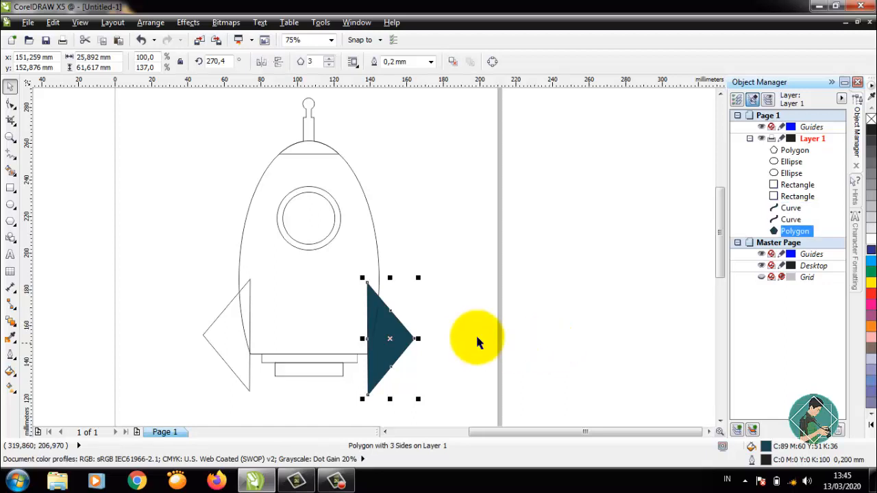
# - Fill the left fin with the dark teal sampled from the right fin and send it behind the body
pyautogui.click(238, 352)
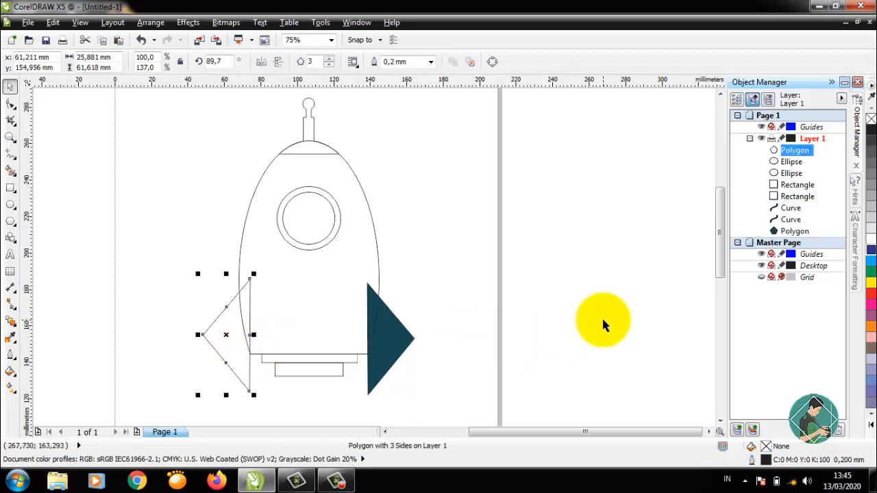
pyautogui.click(871, 249)
pyautogui.doubleClick(765, 446)
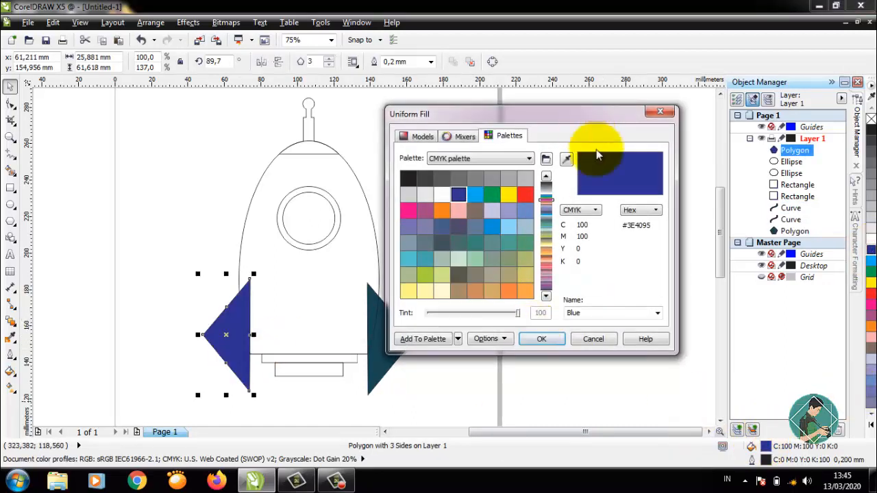
pyautogui.click(564, 152)
pyautogui.click(380, 362)
pyautogui.click(541, 340)
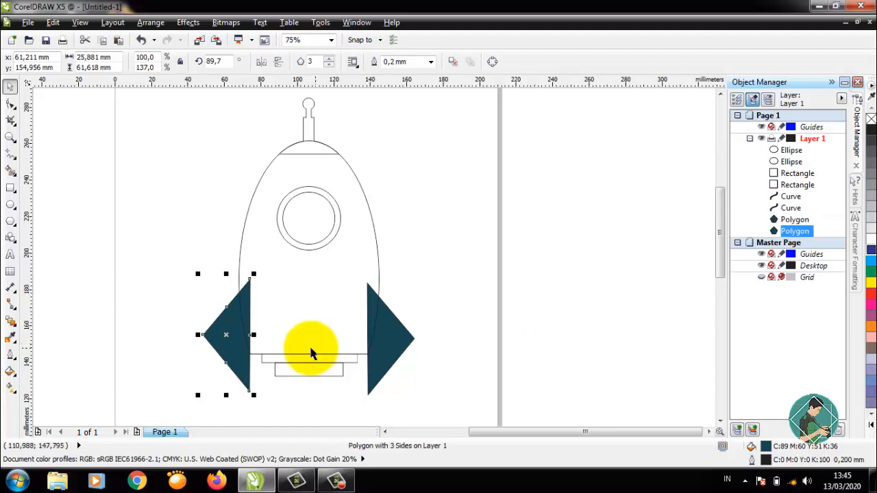
# - Fill the upper, wider base rectangle with the dark teal sampled from the right fin
pyautogui.click(320, 360)
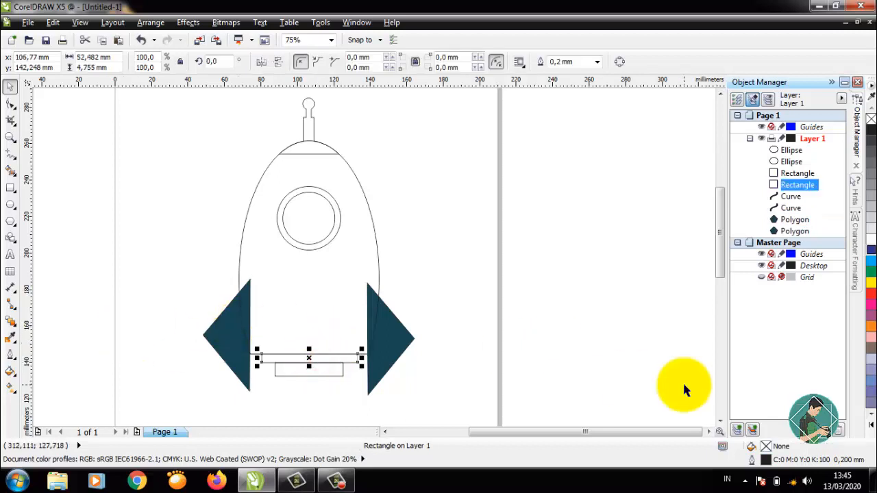
pyautogui.doubleClick(766, 449)
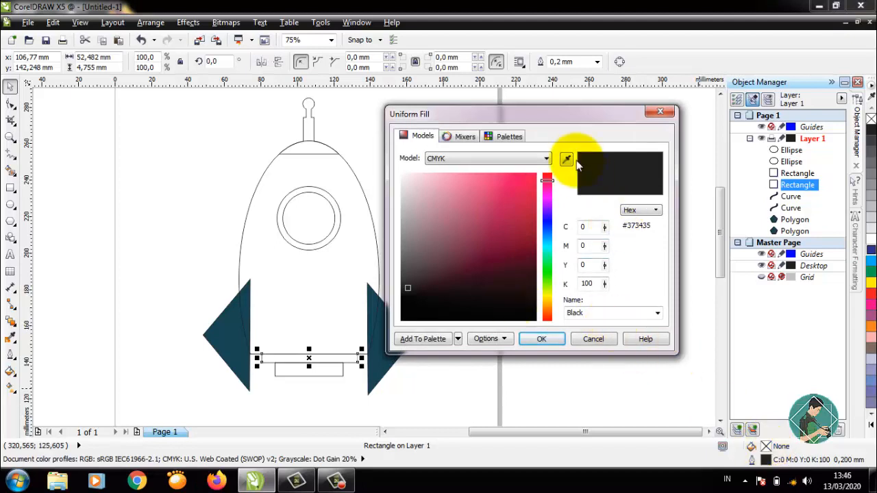
pyautogui.click(381, 374)
pyautogui.click(542, 338)
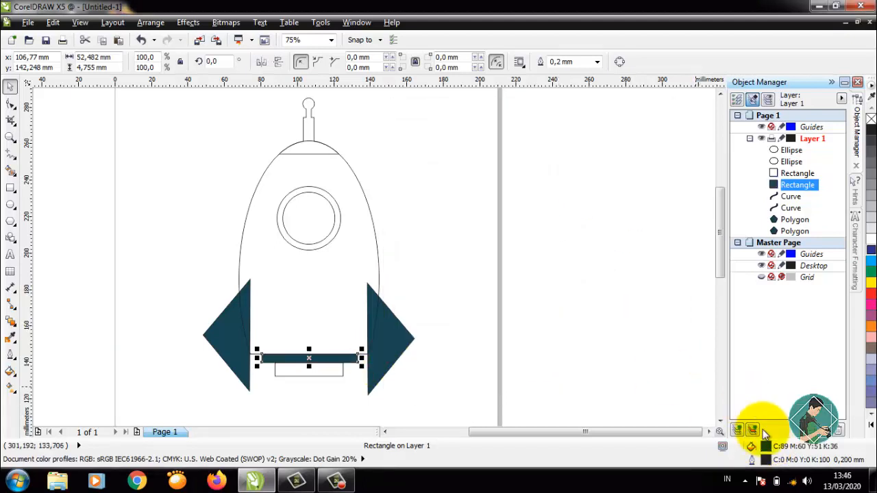
# - Fill the lower base rectangle with a darker shade of the sampled fin teal, C95 M66 Y58 K65
pyautogui.click(322, 376)
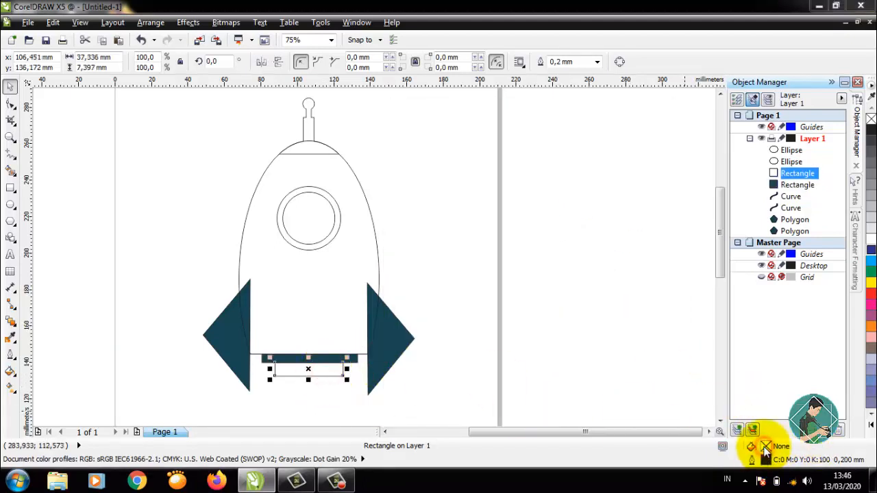
pyautogui.doubleClick(766, 449)
pyautogui.click(566, 159)
pyautogui.click(381, 337)
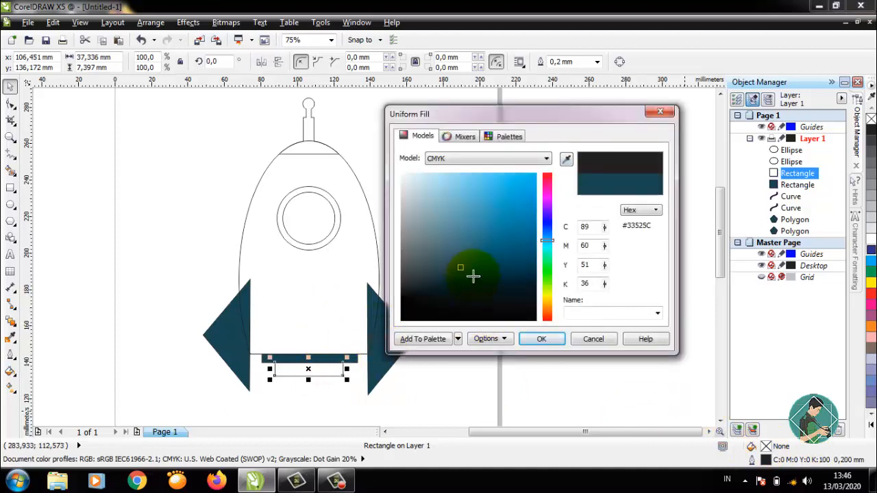
pyautogui.click(551, 338)
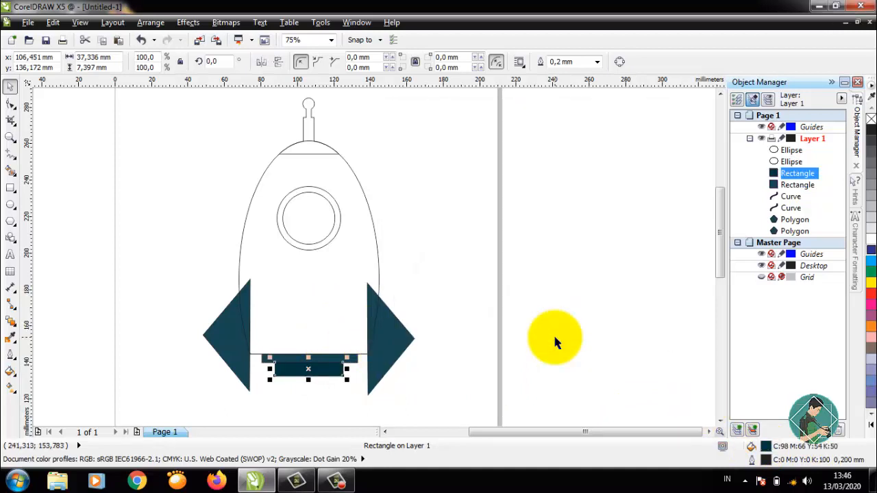
pyautogui.doubleClick(767, 445)
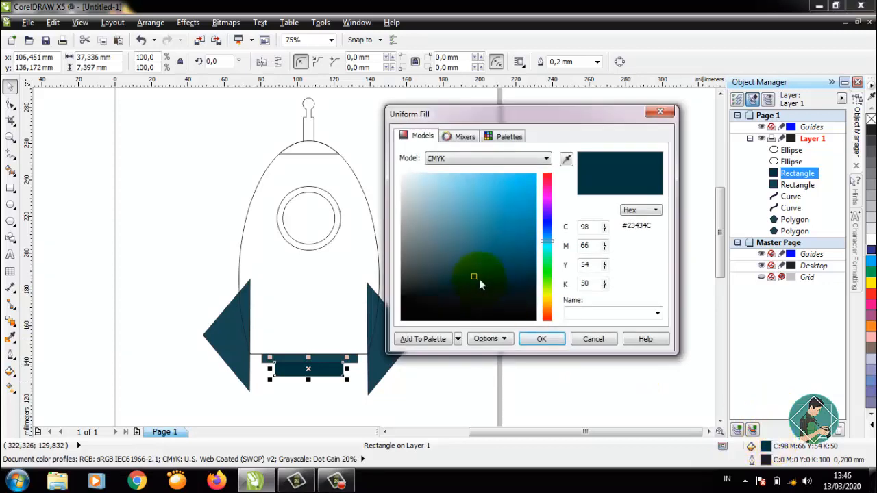
pyautogui.click(543, 339)
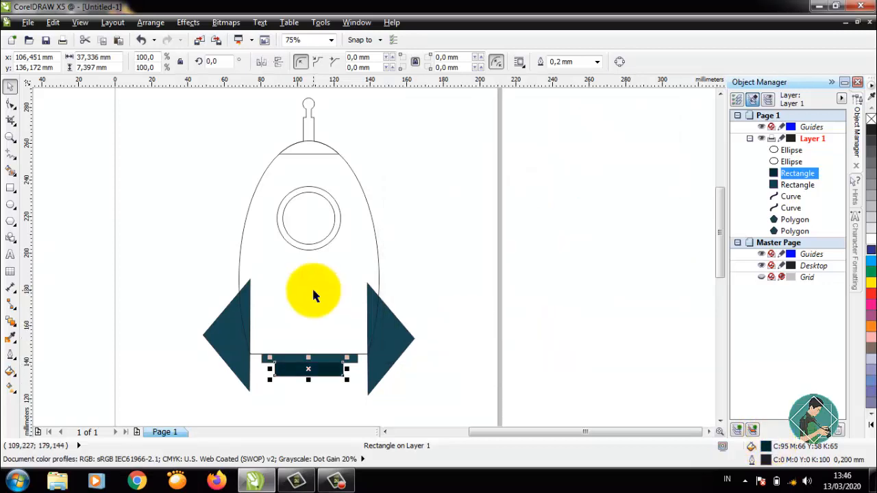
# - Draw a rectangle about 68 × 144 mm covering the rocket's right half, starting at the antenna's top centre
pyautogui.click(10, 187)
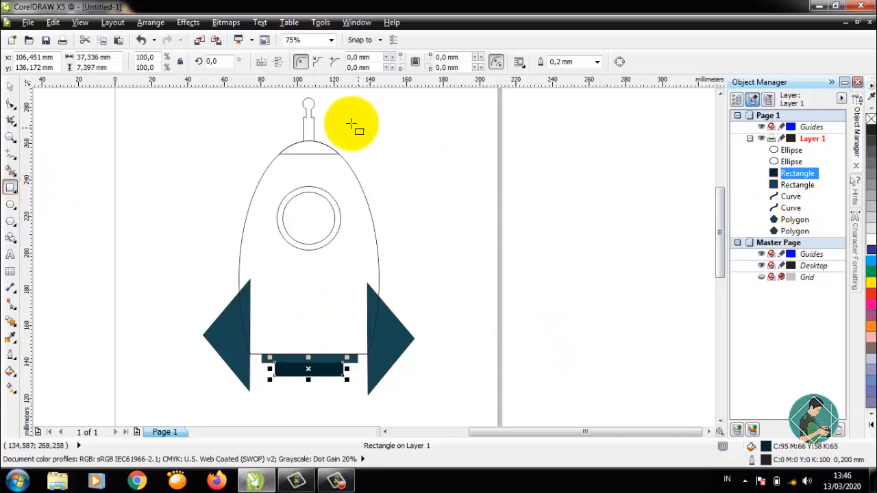
pyautogui.moveTo(719, 226); pyautogui.dragTo(719, 217)
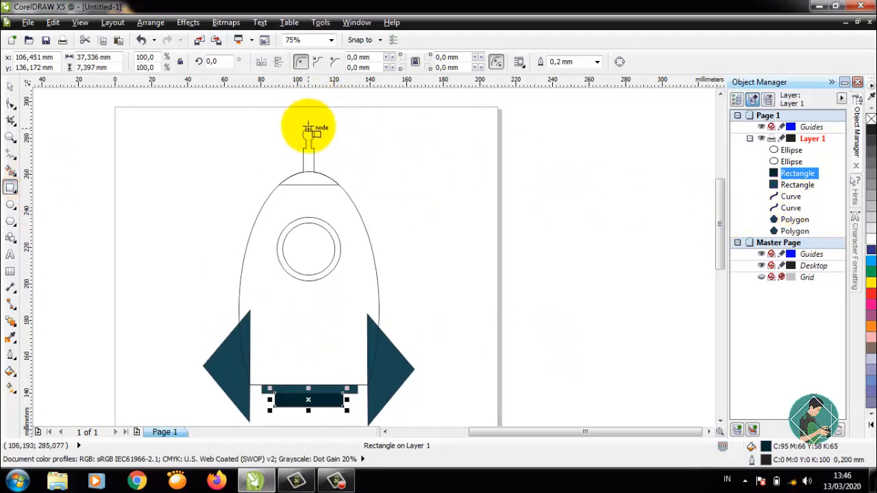
pyautogui.moveTo(308, 128); pyautogui.dragTo(431, 392)
# - Try to intersect the helper rectangle with the nose, window and body outlines all at once, and undo the attempt
pyautogui.click(11, 86)
pyautogui.moveTo(208, 109); pyautogui.dragTo(387, 198)
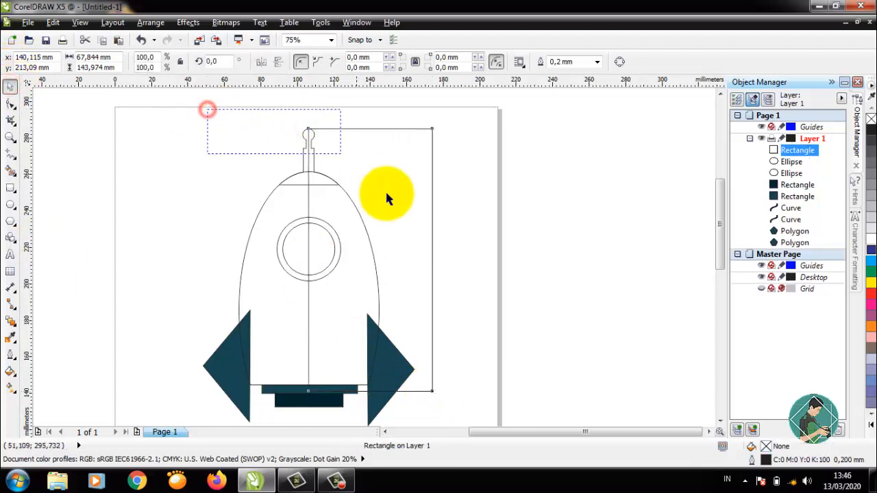
pyautogui.moveTo(483, 393); pyautogui.dragTo(483, 392)
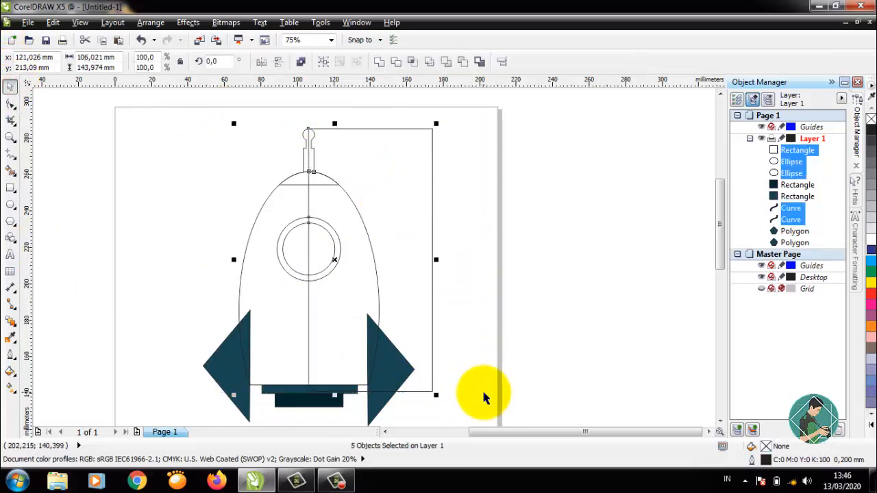
pyautogui.click(413, 62)
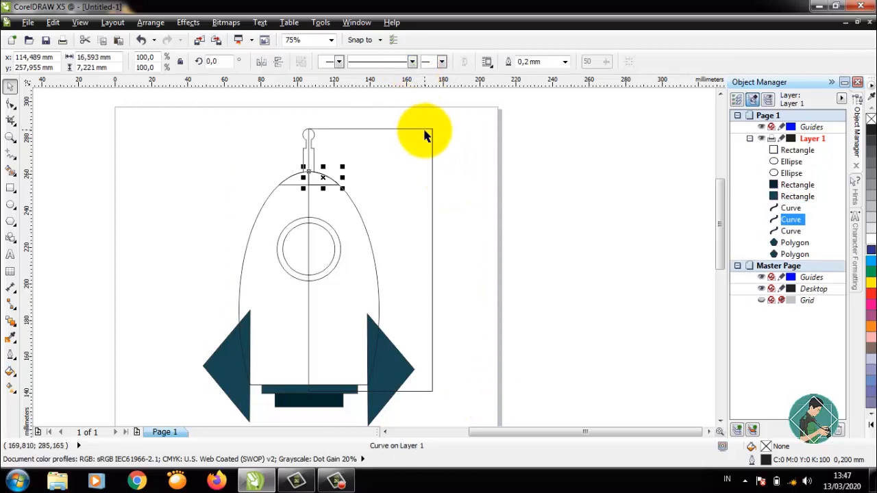
pyautogui.click(420, 152)
pyautogui.press('Delete')
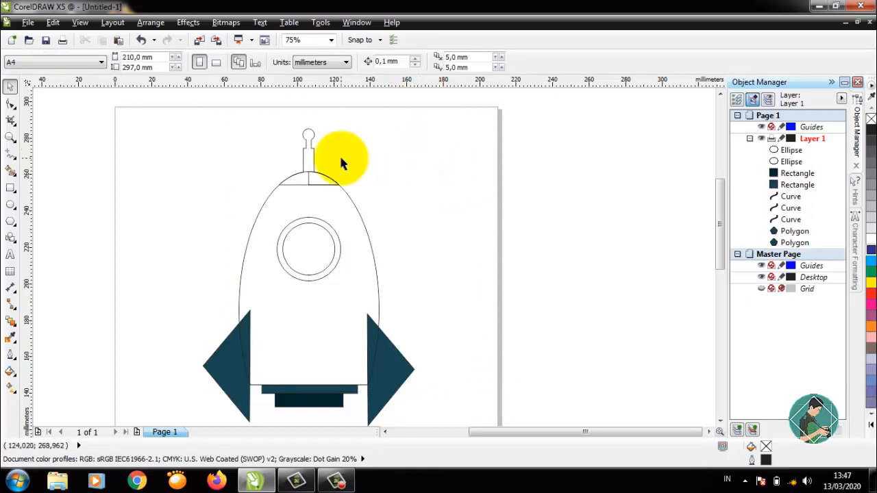
pyautogui.hotkey('ctrl', 'z')
pyautogui.hotkey('ctrl', 'z')
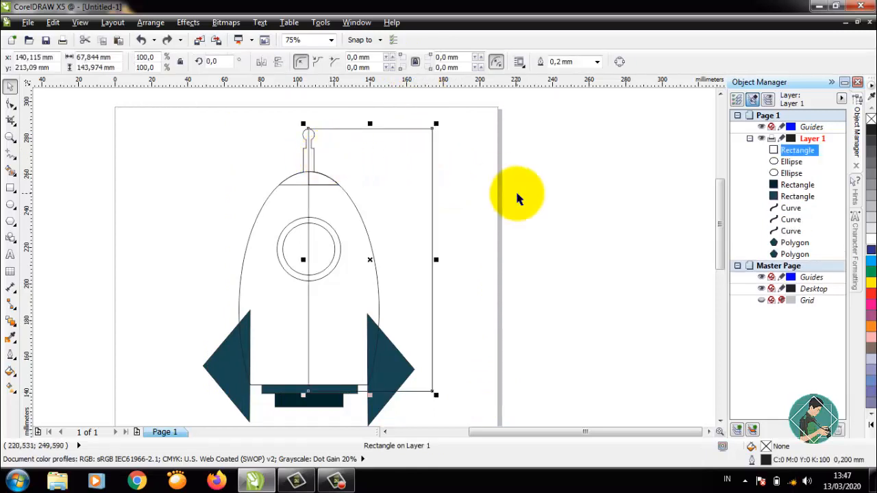
pyautogui.click(517, 194)
# - Intersect the nose cap and antenna outline with the helper rectangle to create its right half
pyautogui.click(304, 136)
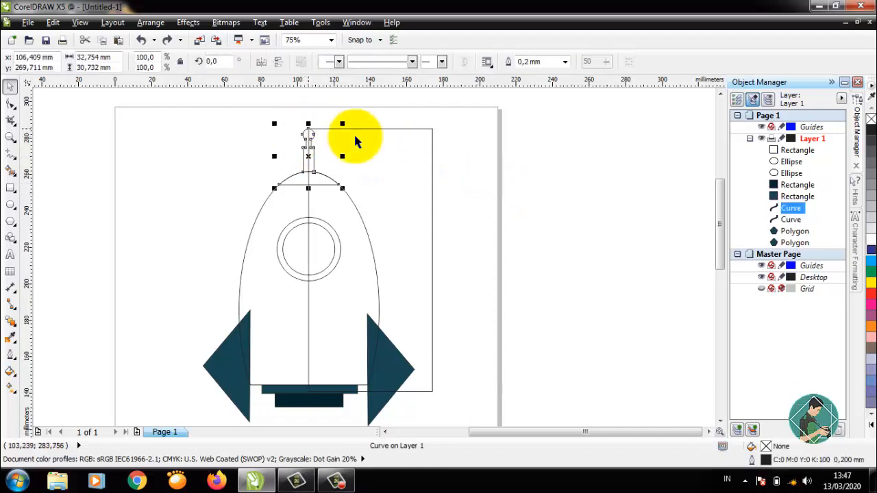
pyautogui.click(398, 140)
pyautogui.keyDown('shift'); pyautogui.click(305, 144); pyautogui.keyUp('shift')
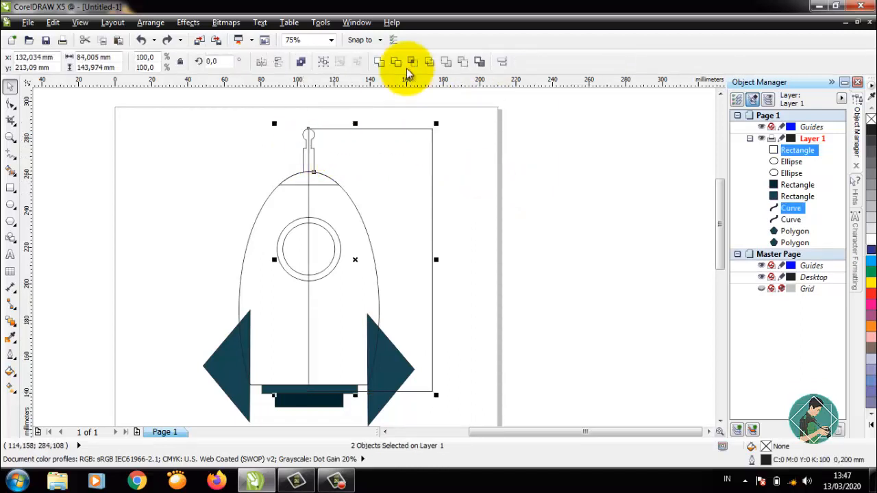
pyautogui.click(411, 63)
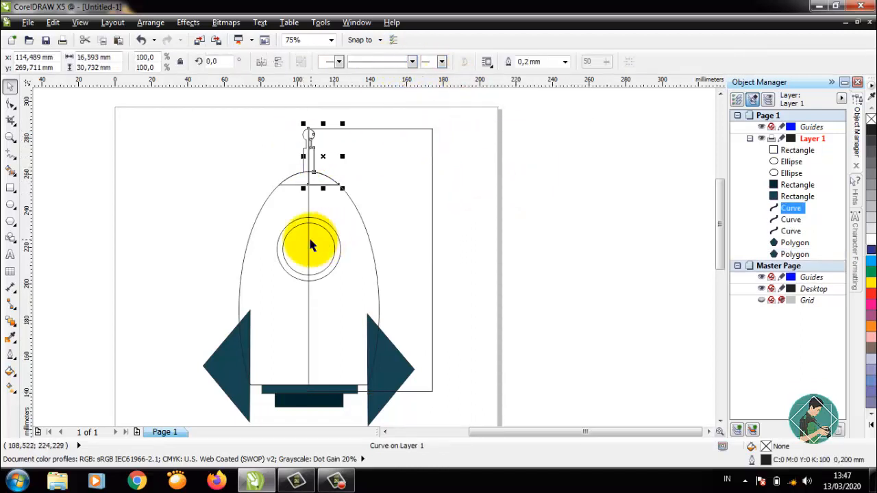
# - Intersect the outer and the inner window circle separately with the helper rectangle to create their right halves
pyautogui.click(290, 225)
pyautogui.keyDown('shift'); pyautogui.click(428, 172); pyautogui.keyUp('shift')
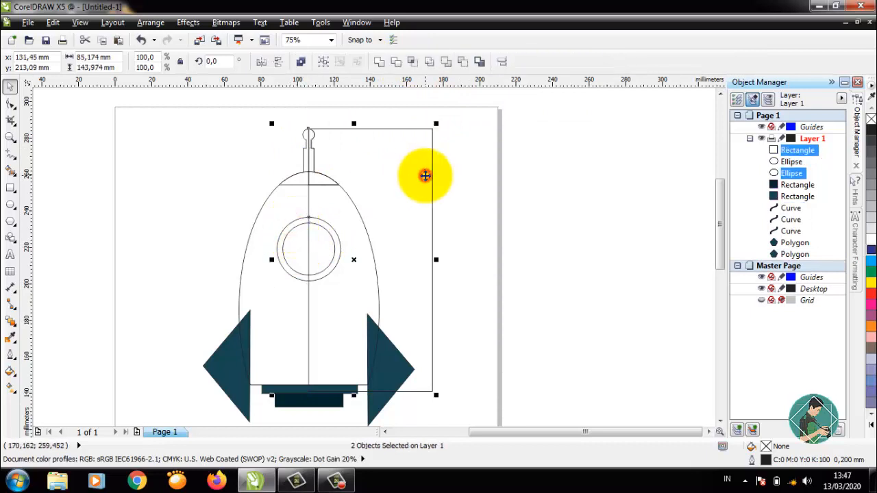
pyautogui.click(409, 63)
pyautogui.click(295, 248)
pyautogui.click(296, 245)
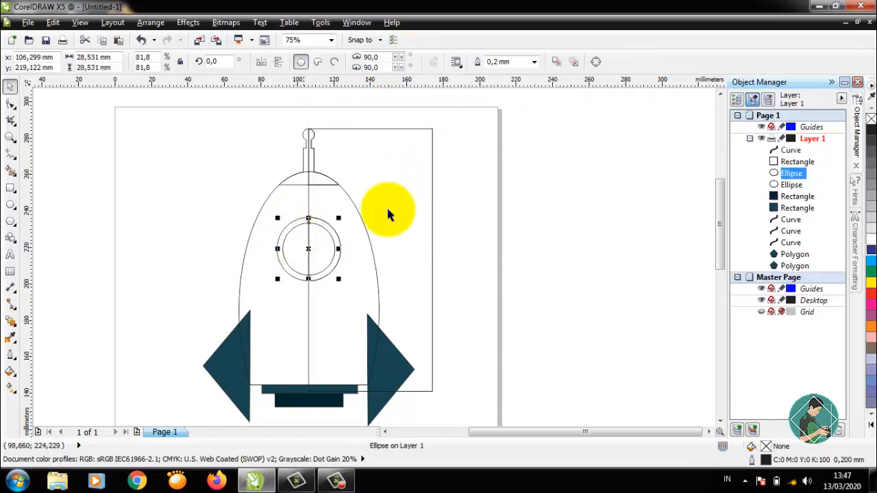
pyautogui.keyDown('shift'); pyautogui.click(415, 202); pyautogui.keyUp('shift')
pyautogui.click(408, 62)
# - Intersect the rocket body with the helper rectangle to create its right half, and delete the rectangle
pyautogui.click(286, 315)
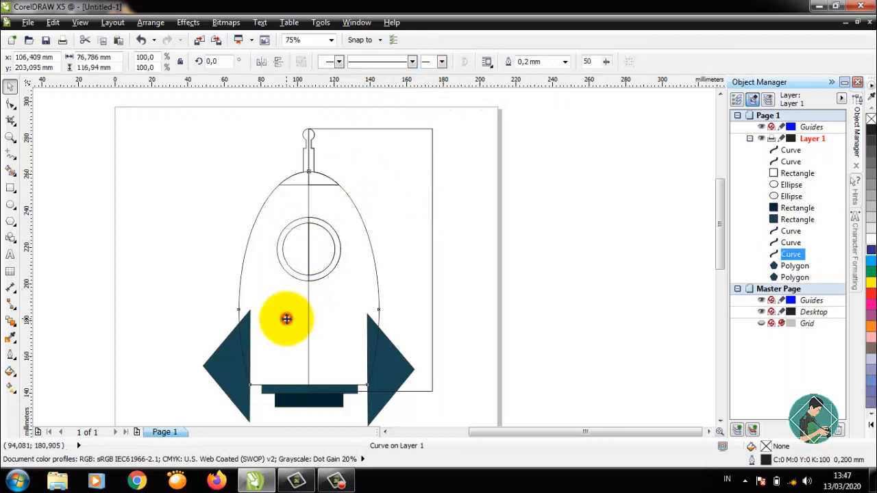
pyautogui.keyDown('shift'); pyautogui.click(423, 240); pyautogui.keyUp('shift')
pyautogui.click(410, 61)
pyautogui.click(413, 129)
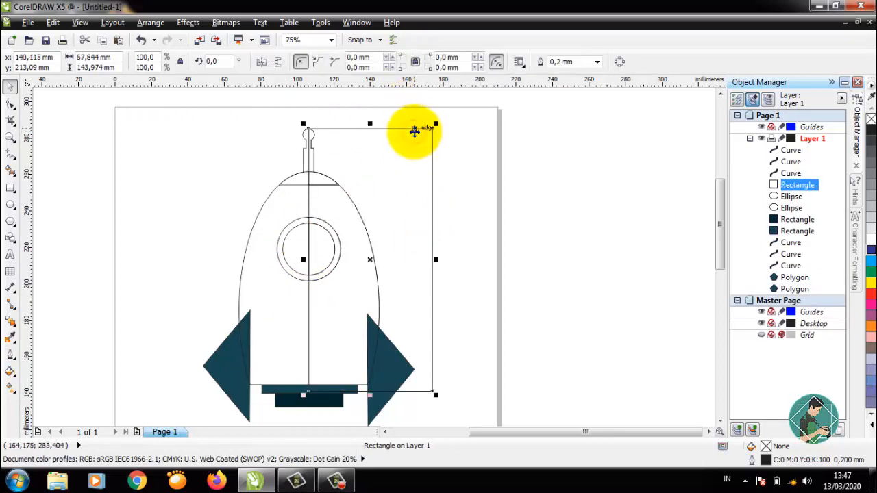
pyautogui.press('Delete')
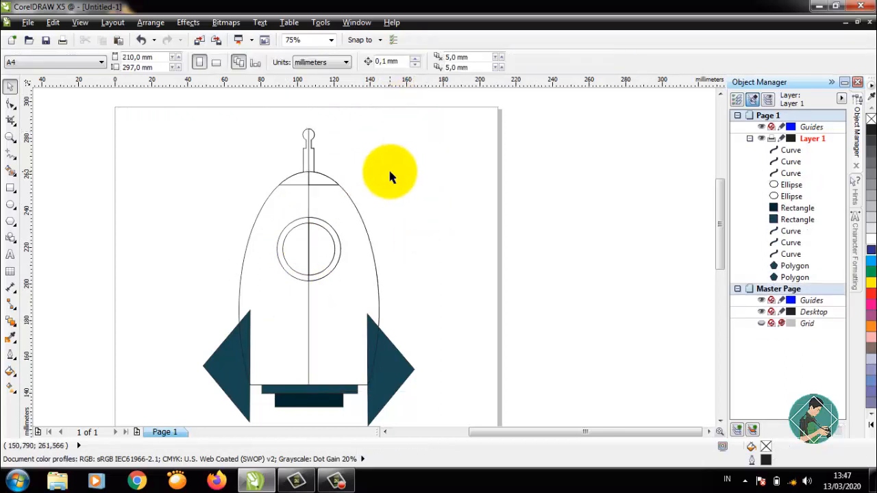
# - Fill the rocket body with 10% black and its right half with 20% black
pyautogui.click(275, 297)
pyautogui.click(870, 237)
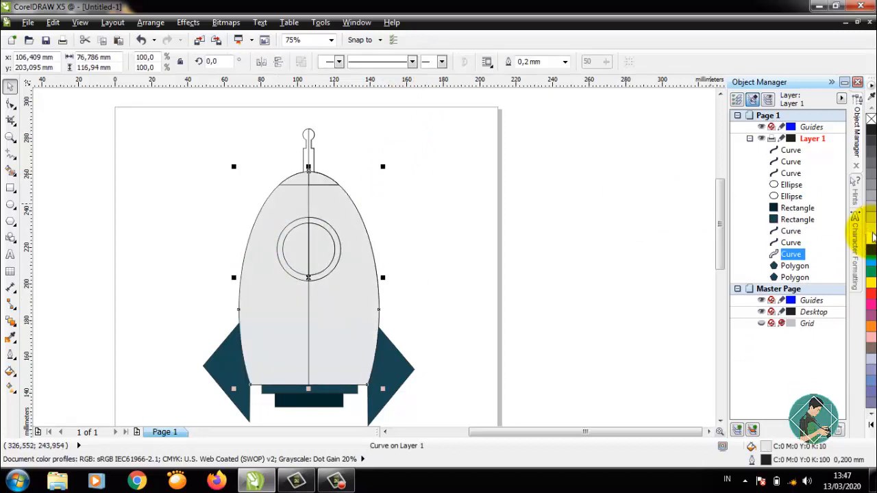
pyautogui.click(345, 325)
pyautogui.click(872, 220)
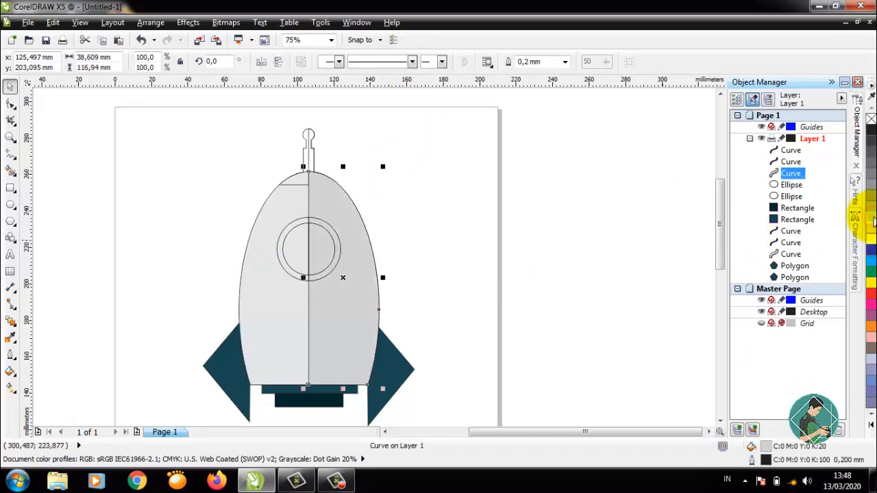
# - Fill the outer window circle with the dark teal C89 M60 Y51 K36 sampled from the right fin
pyautogui.click(296, 251)
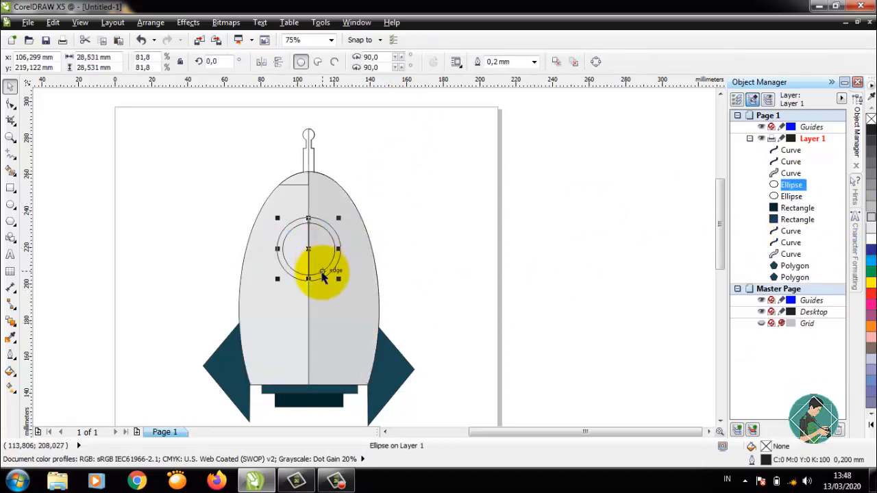
pyautogui.click(452, 239)
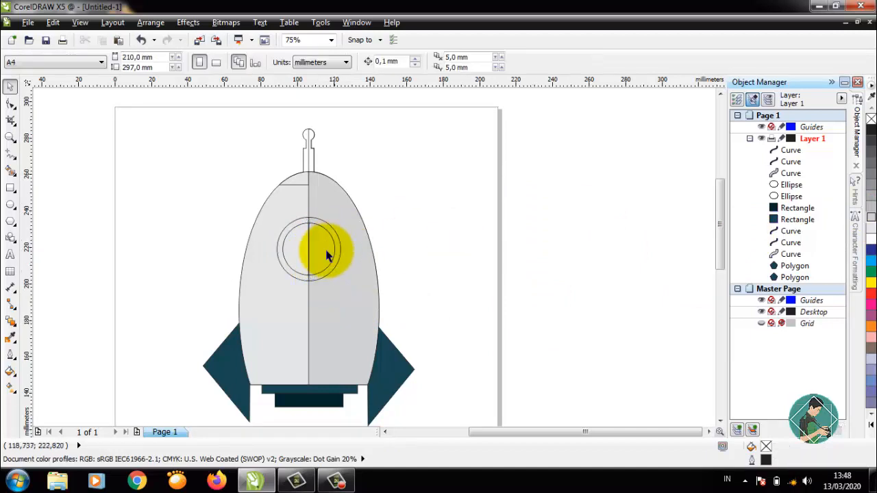
pyautogui.click(283, 261)
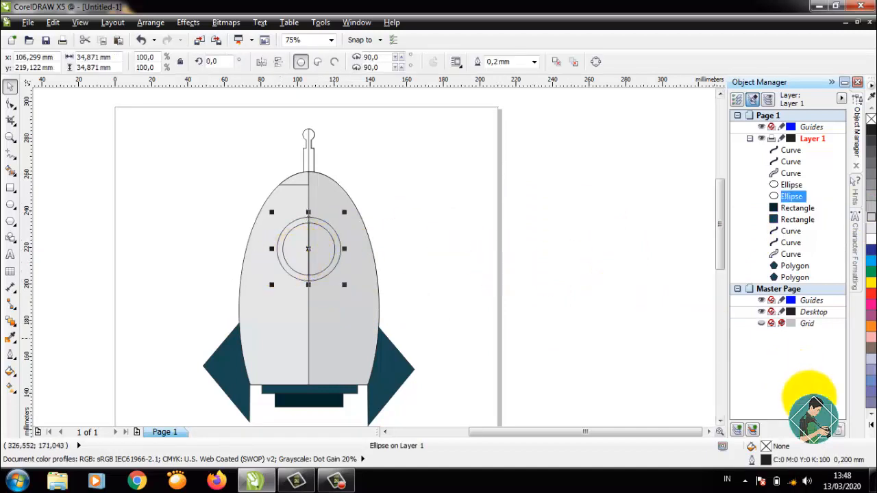
pyautogui.doubleClick(765, 448)
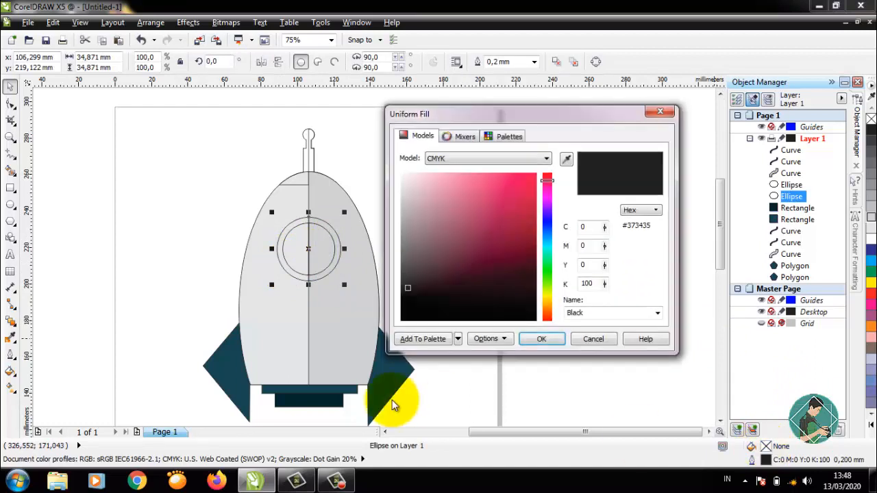
pyautogui.click(456, 297)
pyautogui.click(395, 371)
pyautogui.click(542, 338)
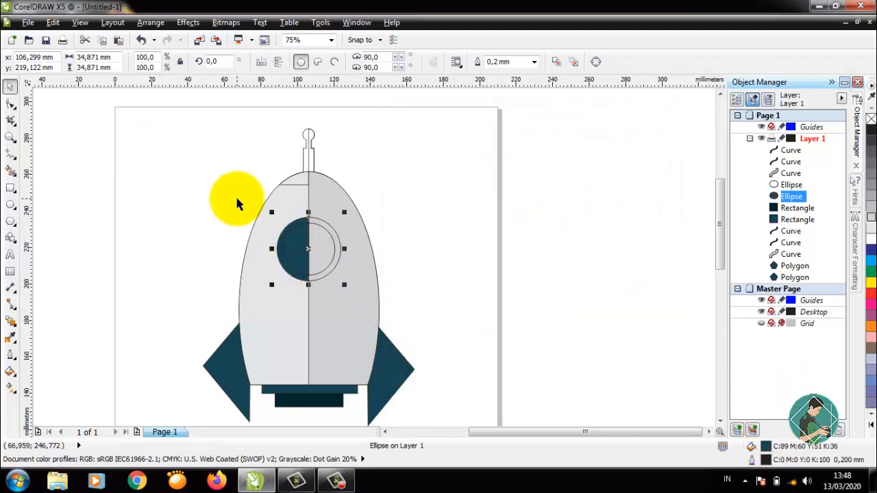
# - Fill the outer window circle's right half with a darker shade of the sampled teal, C96 M65 Y55 K50, and move it behind the inner half
pyautogui.click(334, 260)
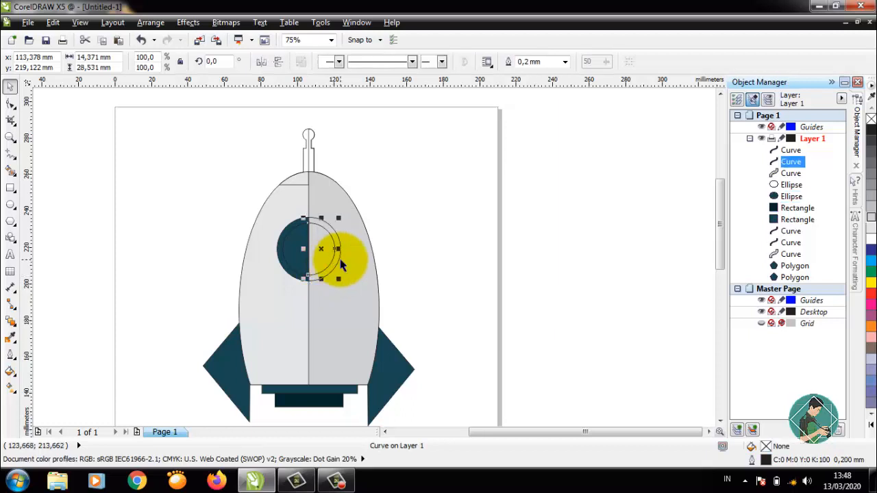
pyautogui.doubleClick(765, 445)
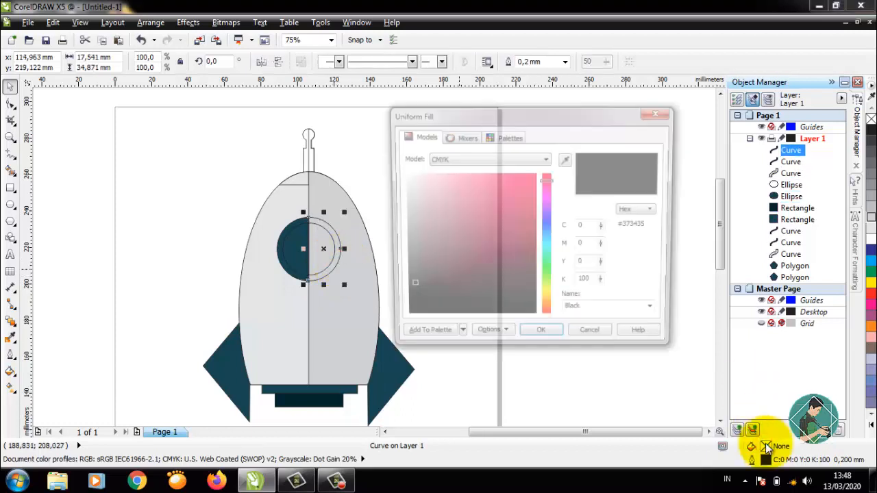
pyautogui.click(470, 257)
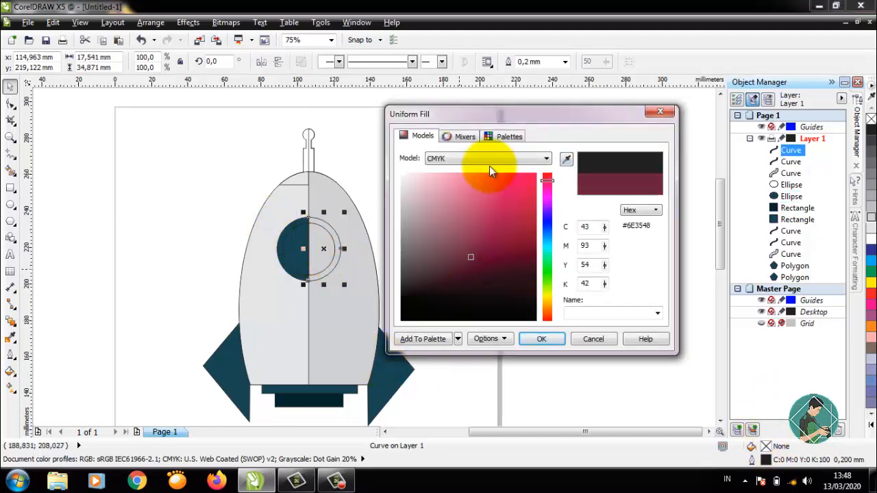
pyautogui.click(566, 159)
pyautogui.click(300, 227)
pyautogui.click(466, 276)
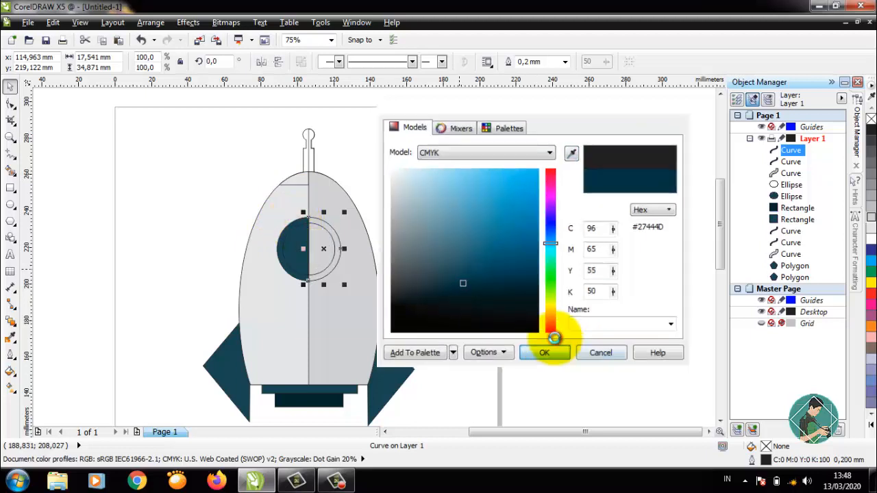
pyautogui.click(541, 339)
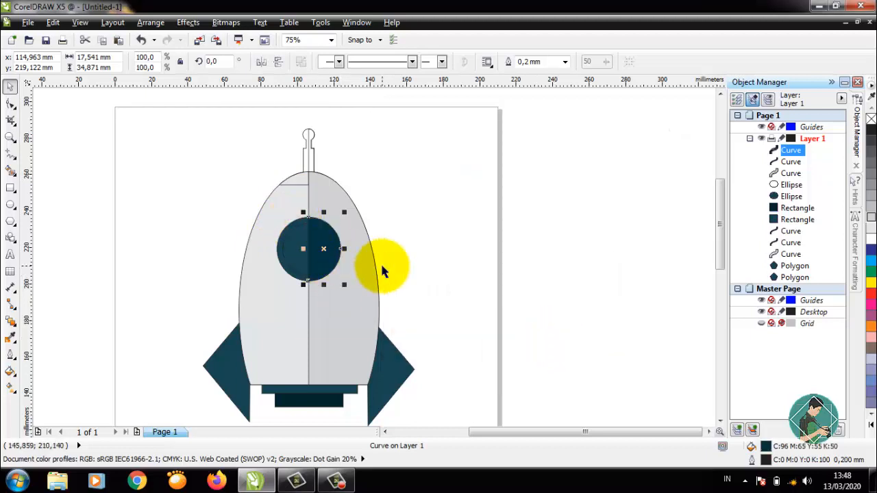
pyautogui.click(441, 260)
# - Fill the inner window circle with light blue C27 M4 Y6 K0
pyautogui.click(278, 243)
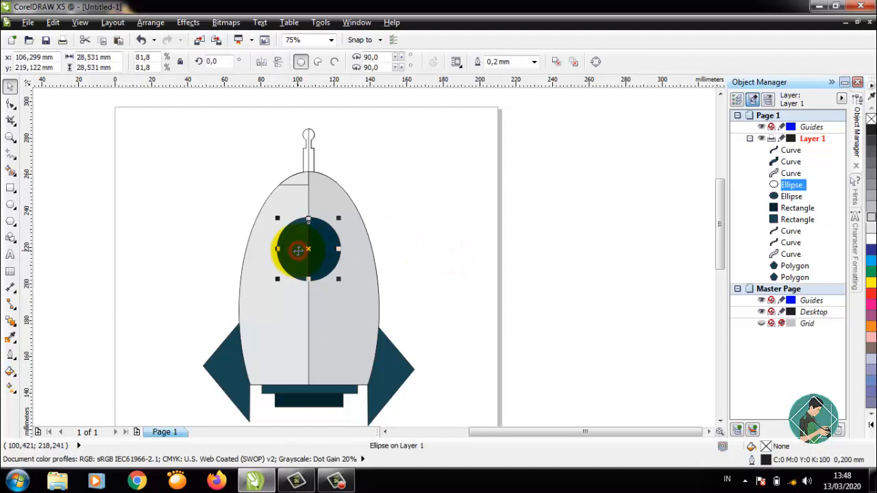
pyautogui.doubleClick(766, 446)
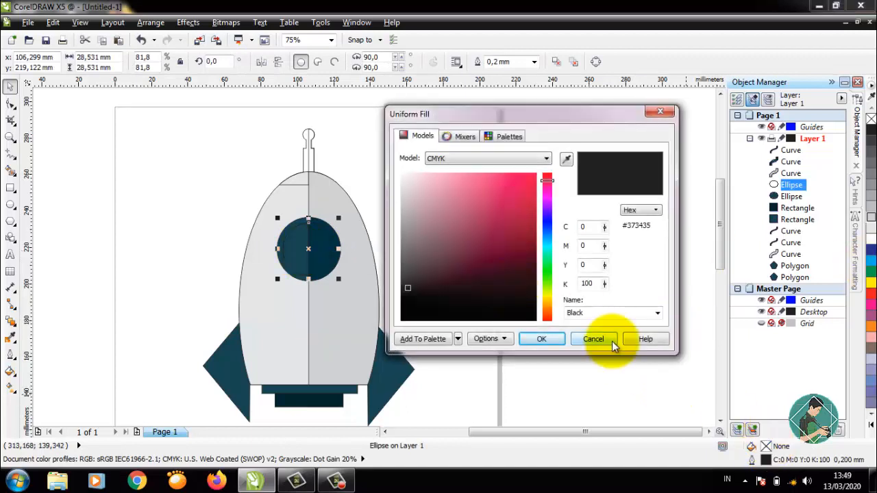
pyautogui.click(610, 341)
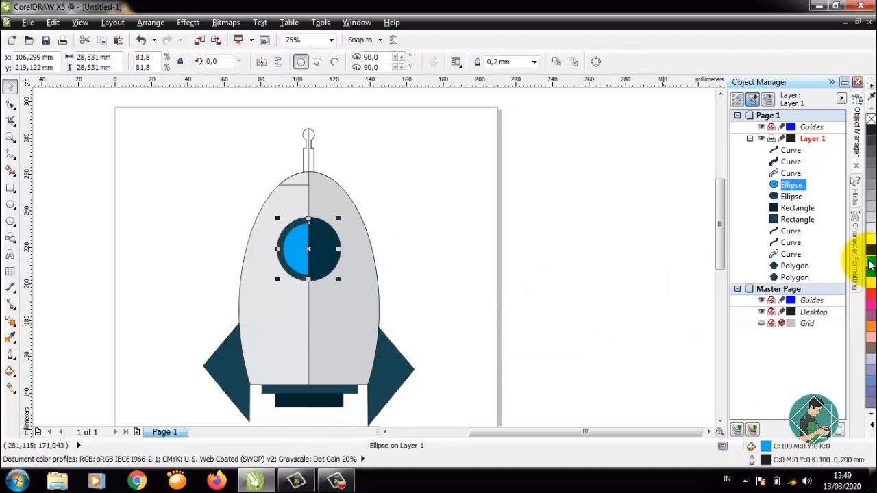
pyautogui.doubleClick(766, 446)
pyautogui.click(422, 137)
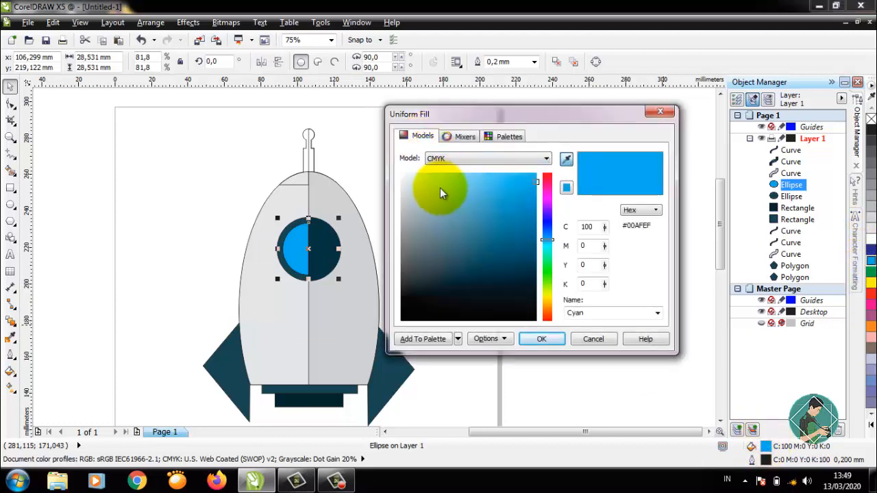
pyautogui.click(438, 190)
pyautogui.click(428, 189)
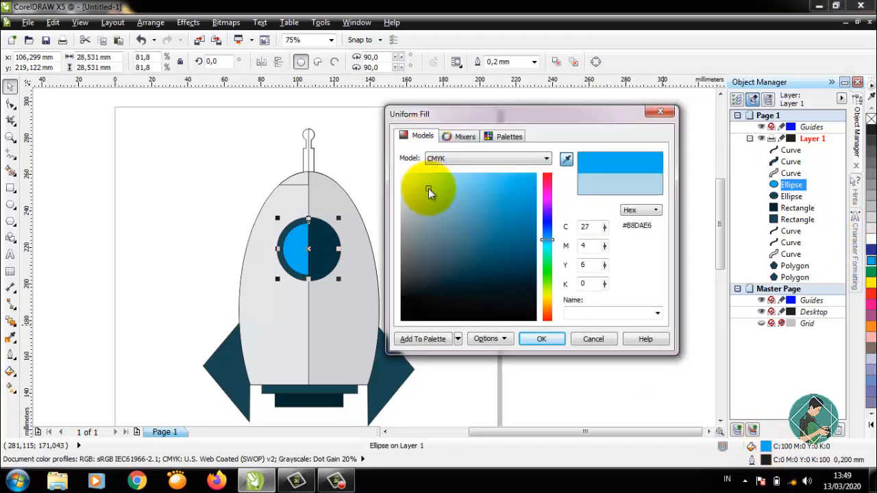
pyautogui.click(542, 339)
# - Fill the inner window circle's right half with a slightly darker shade of the sampled light blue, C36 M11 Y13 K0
pyautogui.click(331, 261)
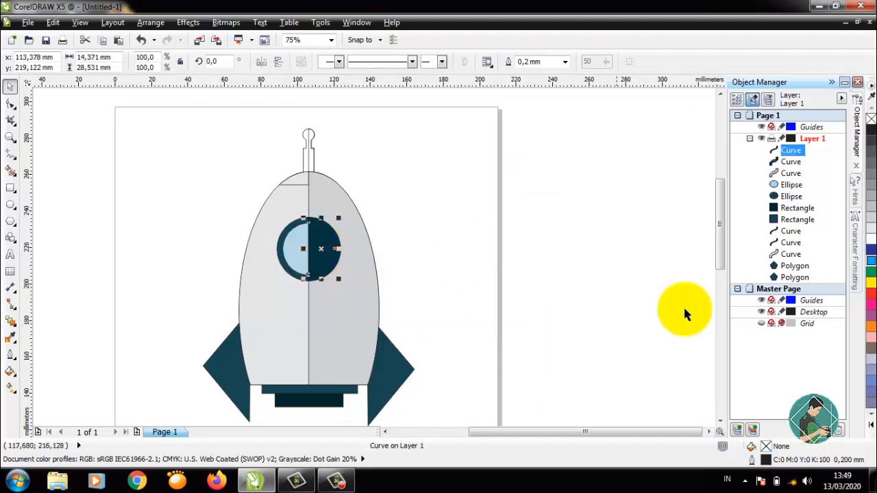
pyautogui.click(870, 327)
pyautogui.doubleClick(765, 448)
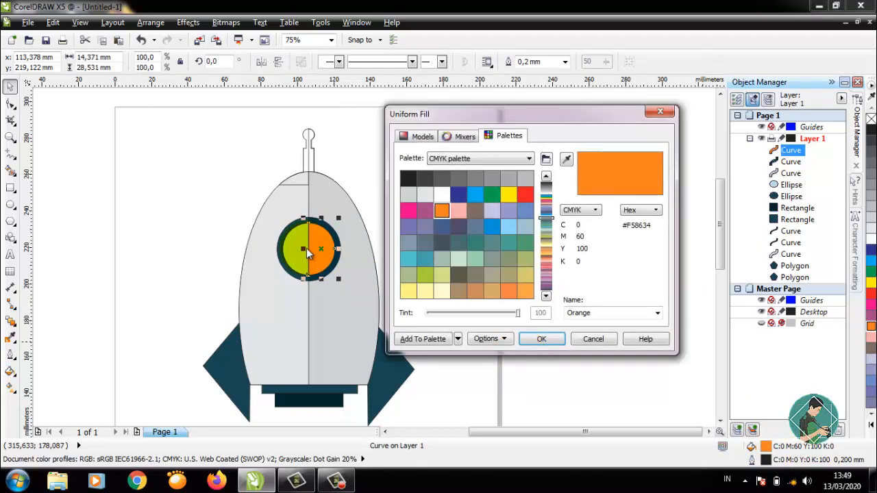
pyautogui.click(421, 138)
pyautogui.click(566, 159)
pyautogui.click(297, 243)
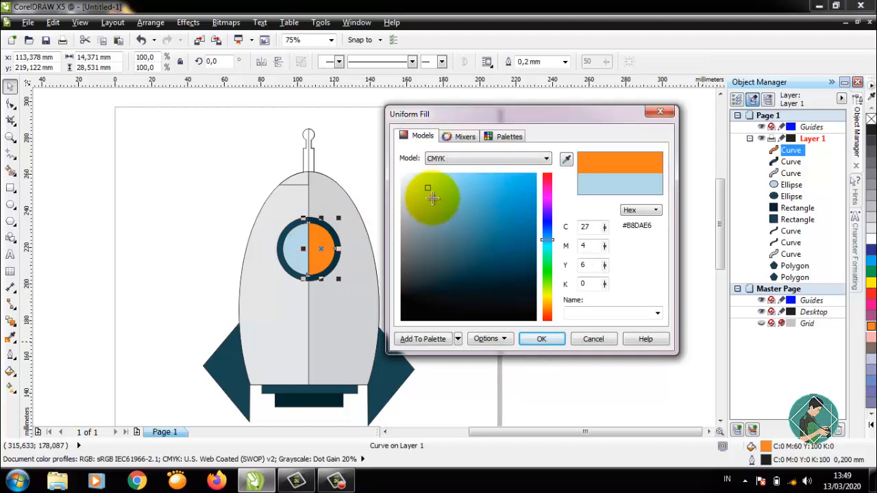
pyautogui.click(541, 338)
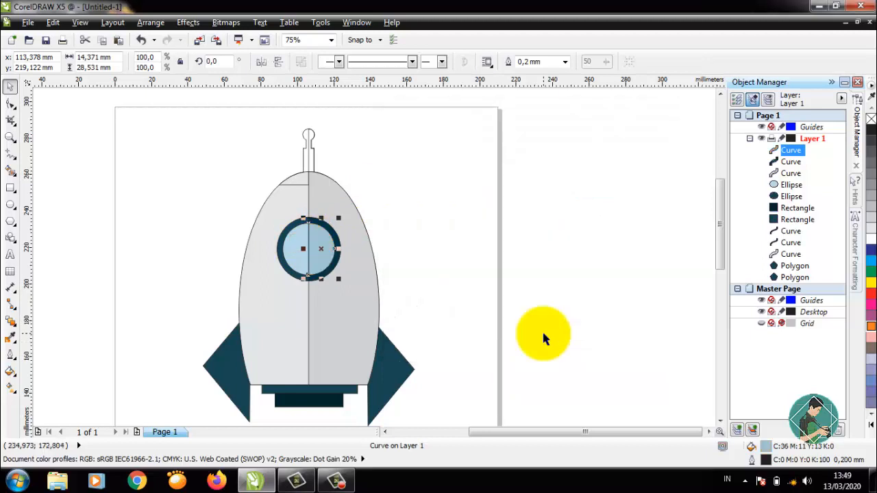
# - Move the rocket body's right half backward in the stacking order until it lies behind the nose cap
pyautogui.click(334, 195)
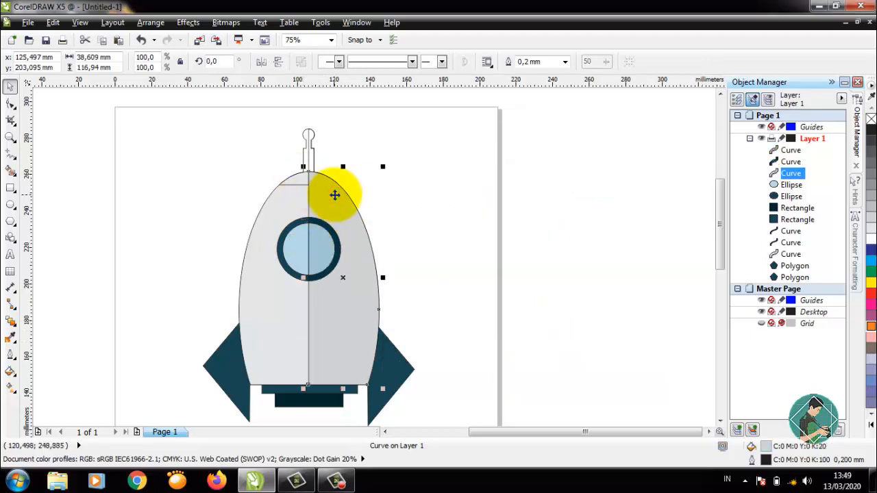
pyautogui.hotkey('ctrl', 'pagedown')
pyautogui.hotkey('ctrl', 'pagedown')
pyautogui.hotkey('ctrl', 'pagedown')
pyautogui.hotkey('ctrl', 'pagedown')
pyautogui.click(372, 194)
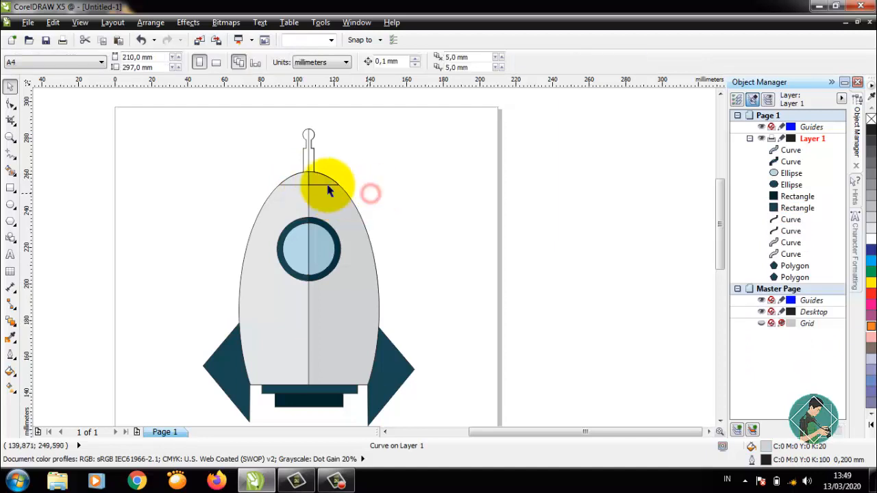
# - Fill the nose cap and antenna with the dark teal sampled from the window ring
pyautogui.click(298, 180)
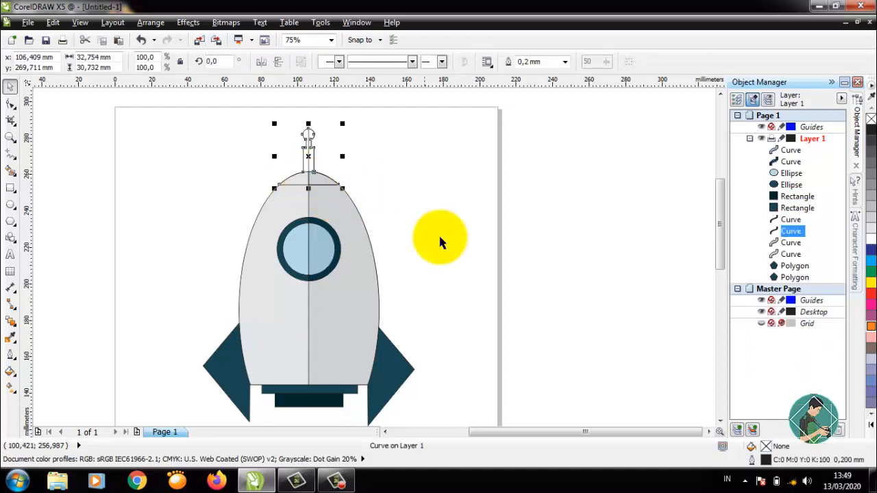
pyautogui.click(870, 358)
pyautogui.doubleClick(766, 446)
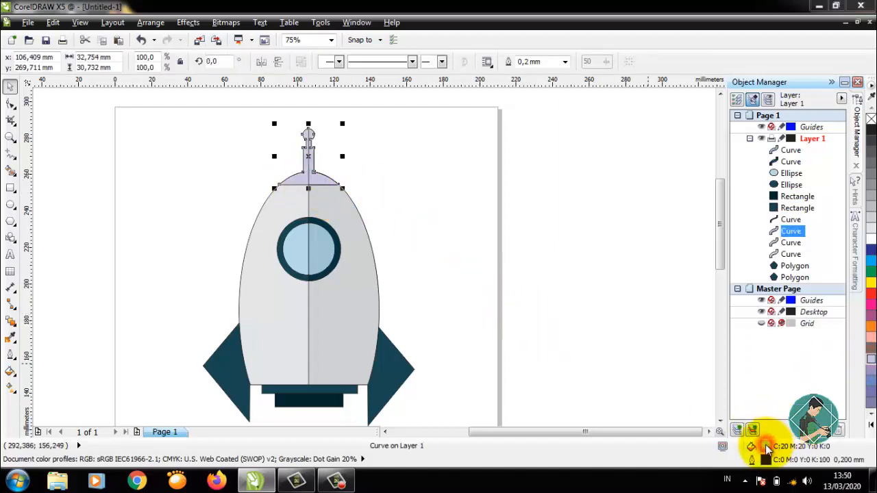
pyautogui.click(566, 159)
pyautogui.click(306, 277)
pyautogui.click(541, 339)
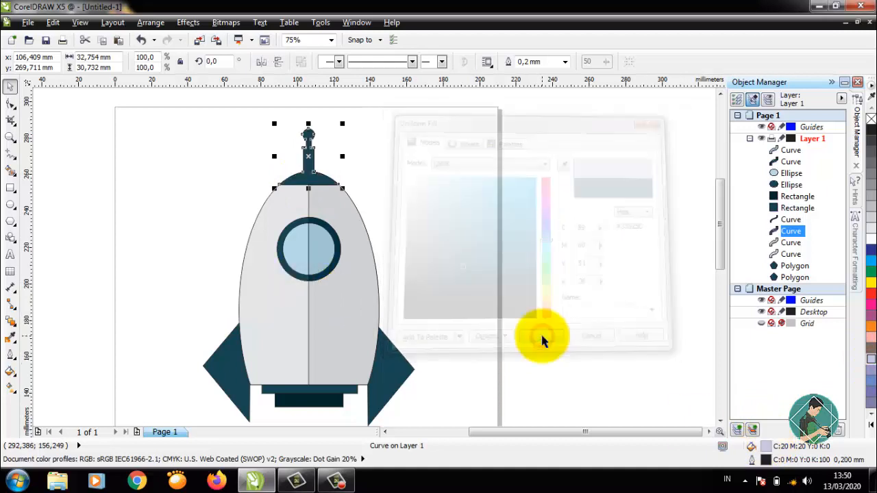
# - Fill the right half of the nose cap with the darker teal C96 M65 Y55 K50 sampled from the window ring's right half
pyautogui.click(447, 199)
pyautogui.click(329, 184)
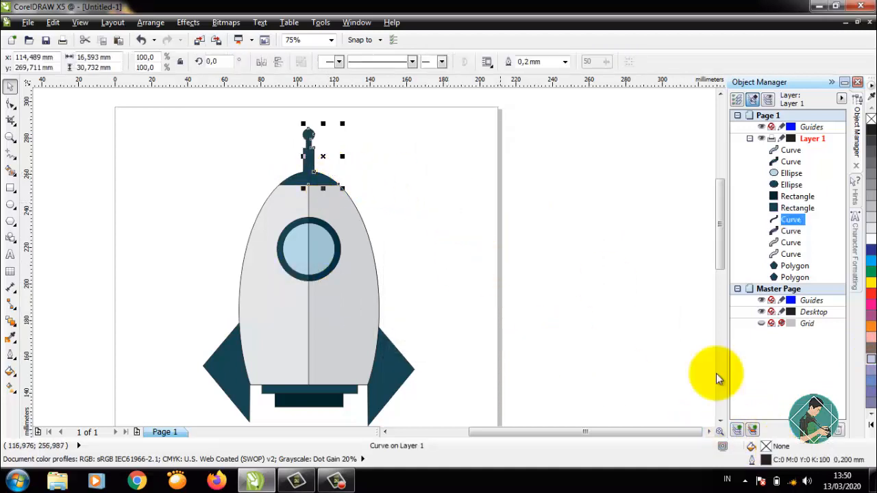
pyautogui.doubleClick(767, 442)
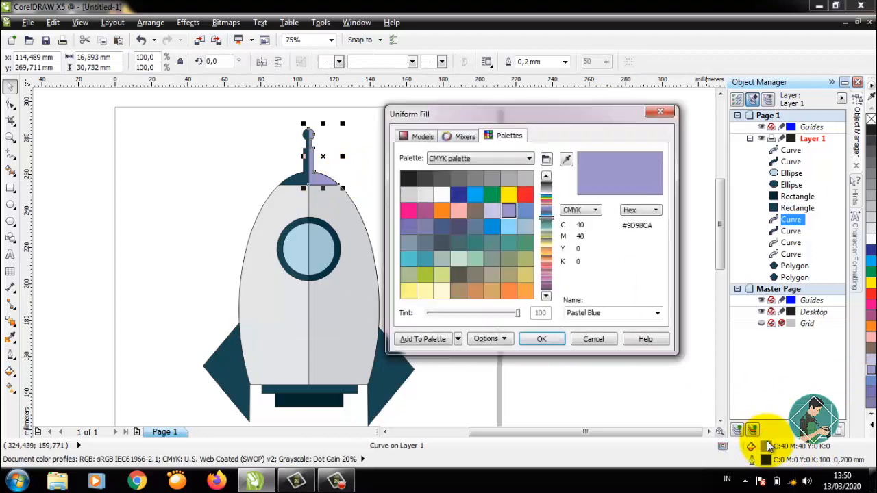
pyautogui.click(408, 178)
pyautogui.click(537, 336)
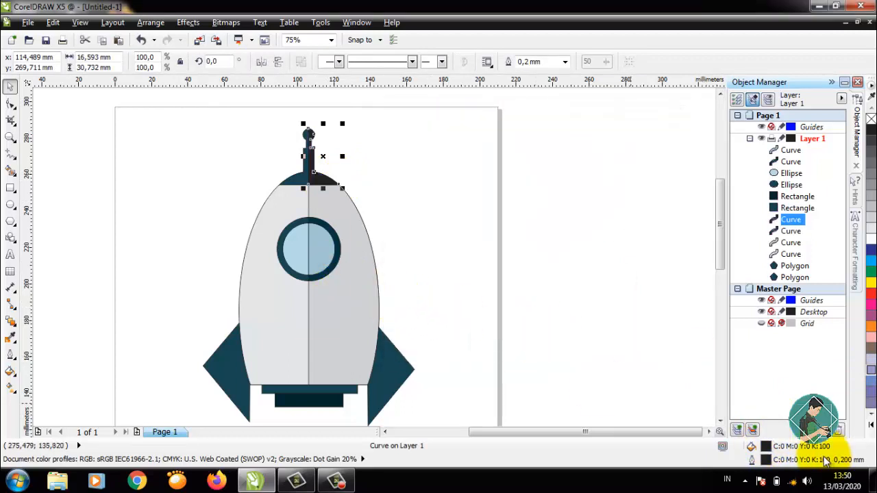
pyautogui.doubleClick(766, 446)
pyautogui.click(426, 139)
pyautogui.click(566, 158)
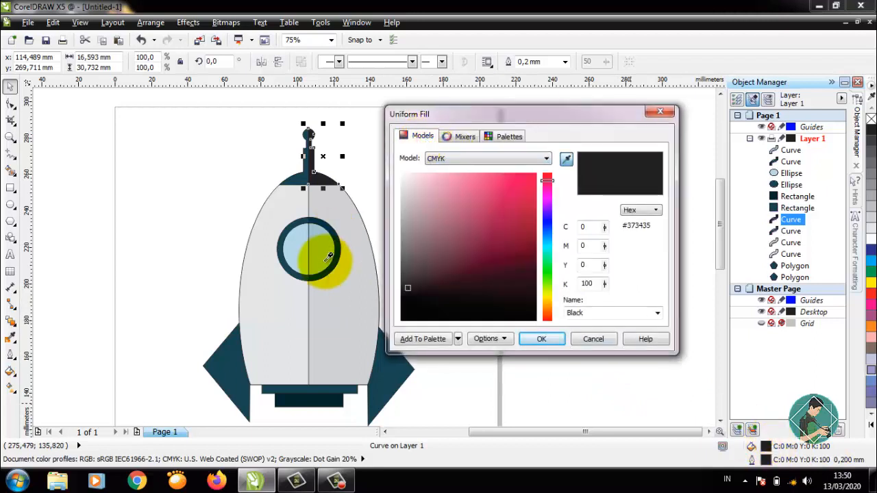
pyautogui.click(333, 274)
pyautogui.click(541, 339)
# - Remove the outlines from all the shapes of the rocket
pyautogui.click(342, 313)
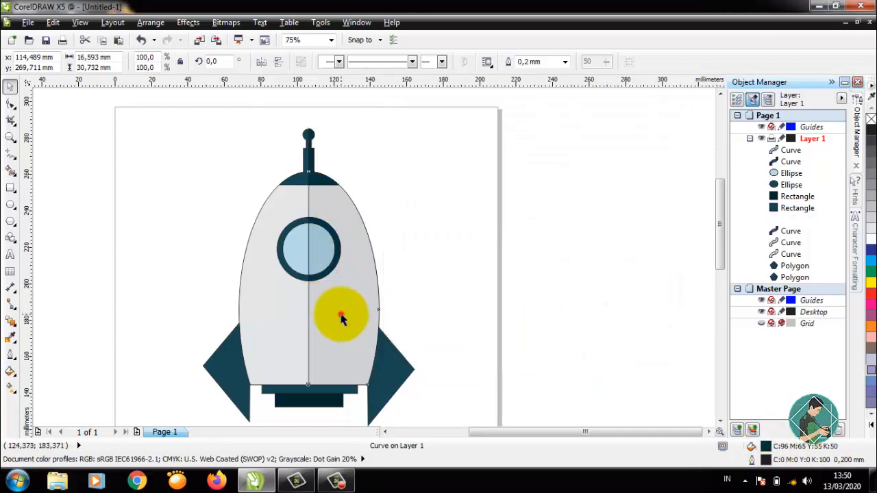
pyautogui.click(871, 206)
pyautogui.click(871, 218)
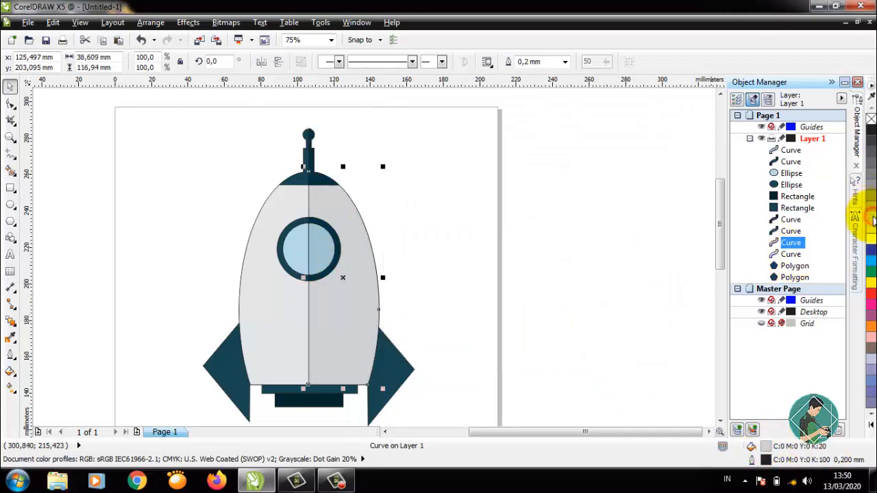
pyautogui.moveTo(141, 115); pyautogui.dragTo(454, 391)
pyautogui.rightClick(871, 119)
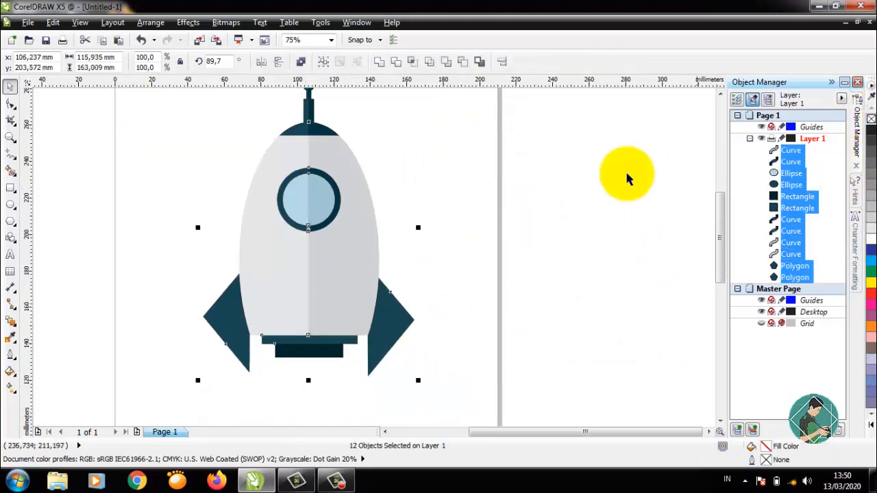
pyautogui.click(486, 235)
# - Draw a circle about 28.5 mm wide and two overlapping ellipses about 28.5 by 41 mm beneath the rocket base
pyautogui.moveTo(719, 258); pyautogui.dragTo(718, 250)
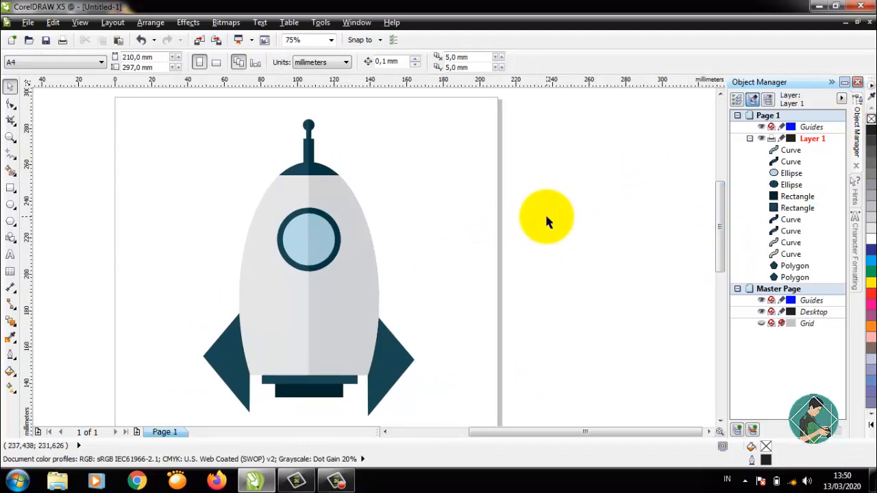
pyautogui.moveTo(720, 237); pyautogui.dragTo(720, 265)
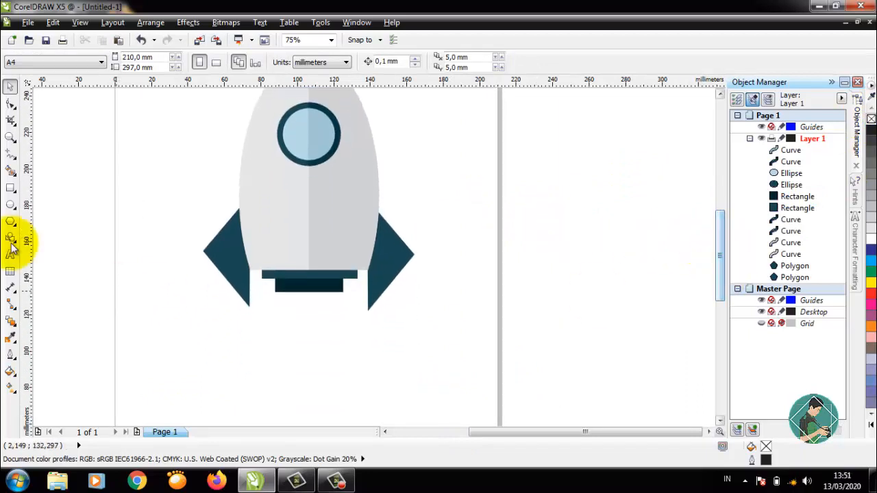
pyautogui.click(10, 204)
pyautogui.moveTo(289, 306)
pyautogui.mouseDown()
pyautogui.moveTo(323, 352)
pyautogui.moveTo(348, 365)
pyautogui.moveTo(279, 366)
pyautogui.moveTo(288, 412)
pyautogui.mouseUp()
pyautogui.press('space')
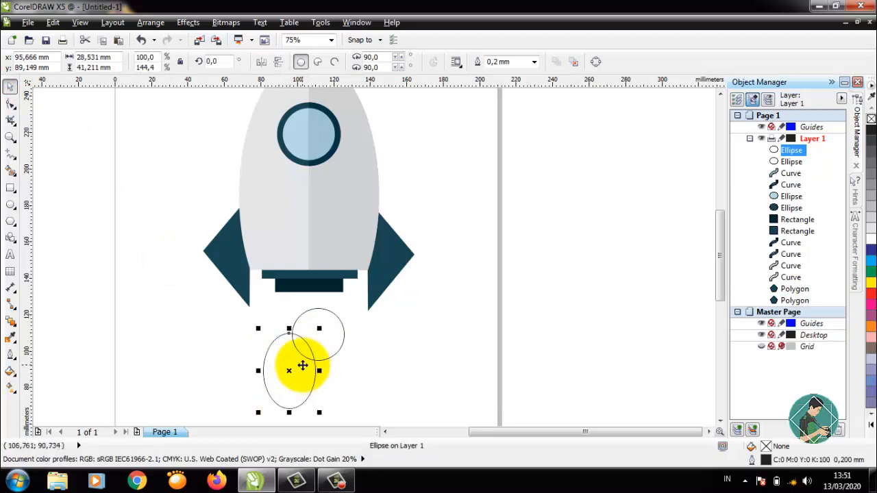
pyautogui.moveTo(302, 366); pyautogui.dragTo(339, 355)
pyautogui.hotkey('ctrl', 'v')
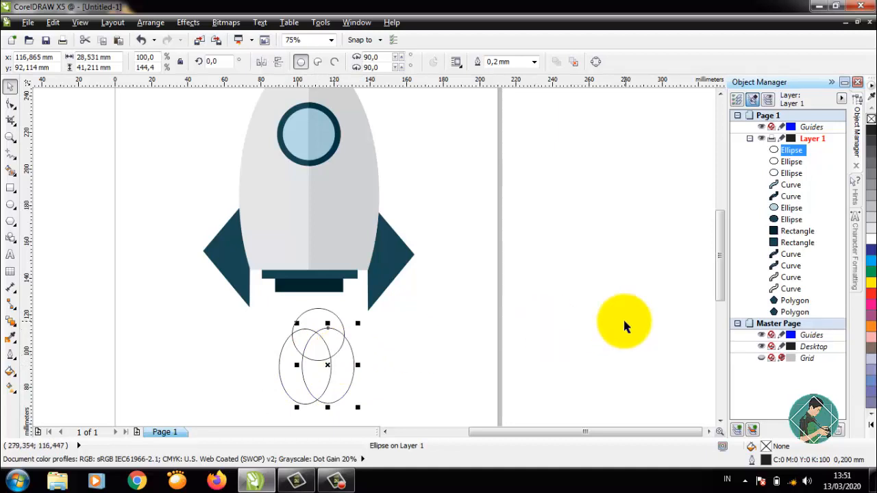
# - Add a copy of the tall ellipse, scaled to about 19 by 28 mm, centred at the lower end of the other two
pyautogui.moveTo(723, 289); pyautogui.dragTo(722, 304)
pyautogui.hotkey('ctrl', 'v')
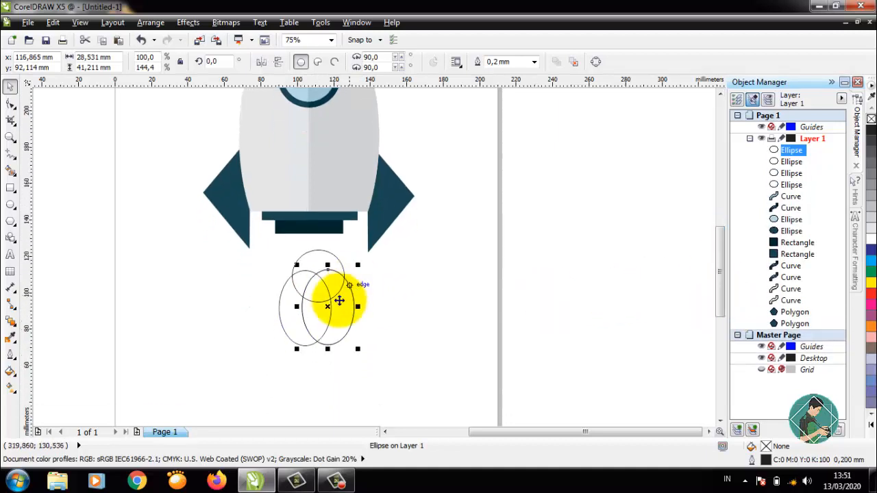
pyautogui.moveTo(333, 303); pyautogui.dragTo(328, 320)
pyautogui.moveTo(348, 363); pyautogui.dragTo(329, 341)
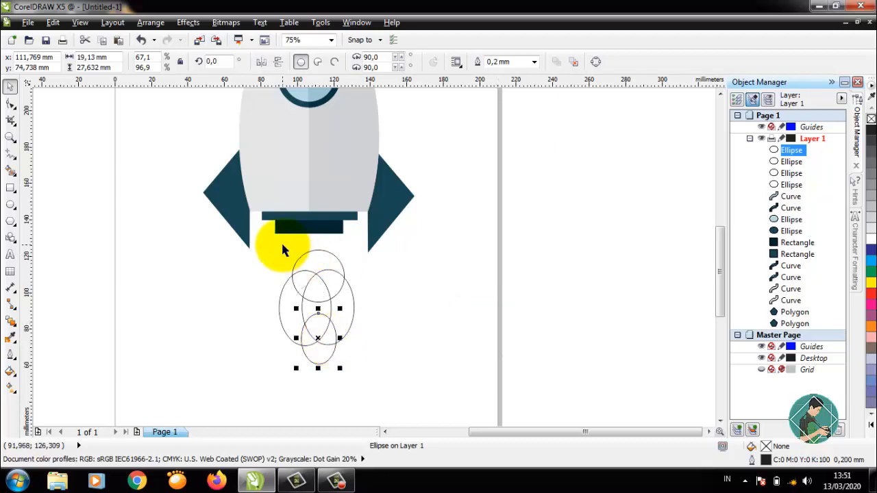
# - Weld the circle and the three ellipses into a single flame outline
pyautogui.moveTo(376, 371); pyautogui.dragTo(376, 370)
pyautogui.moveTo(265, 239); pyautogui.dragTo(359, 332)
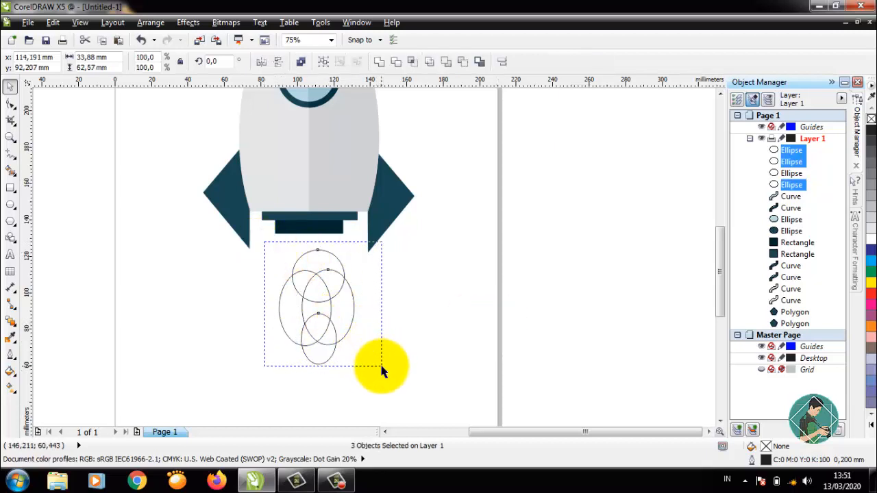
pyautogui.moveTo(382, 370); pyautogui.dragTo(381, 370)
pyautogui.click(379, 62)
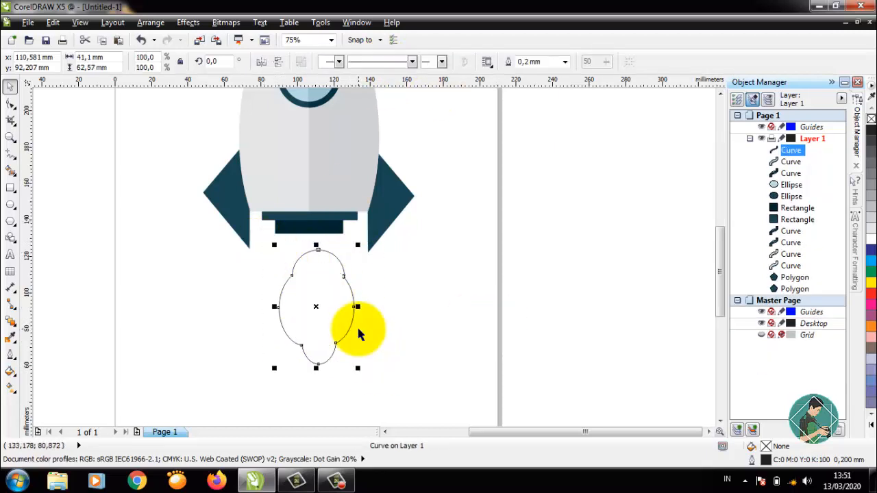
# - Draw a narrow vertical ellipse about 15.5 by 43.7 mm overlapping the upper middle of the flame
pyautogui.click(11, 204)
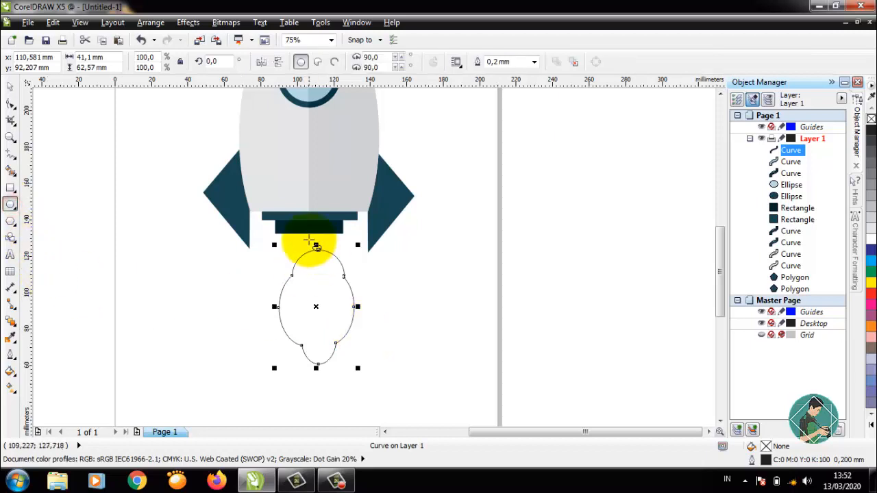
pyautogui.moveTo(305, 240); pyautogui.dragTo(333, 318)
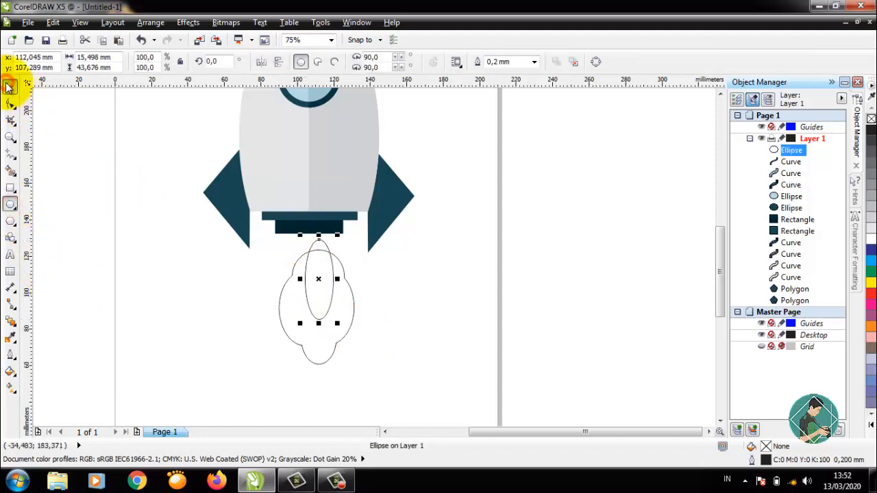
pyautogui.click(8, 84)
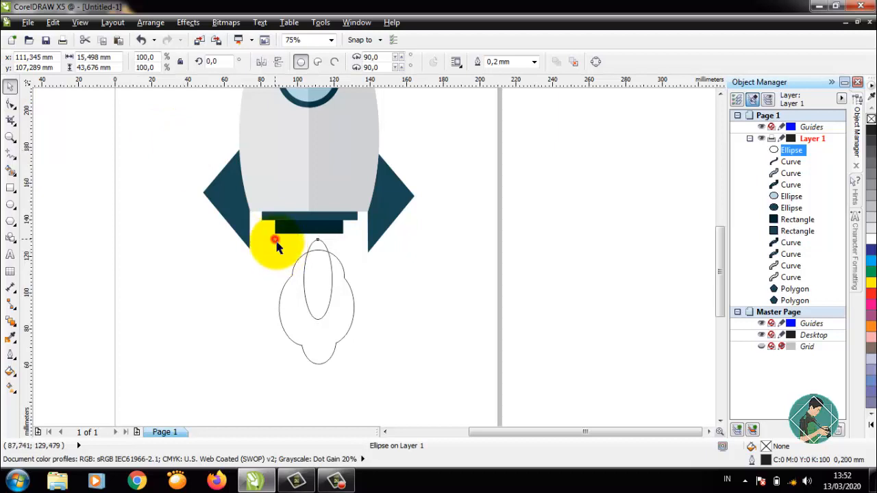
# - Intersect the narrow ellipse with the flame outline and delete the original ellipse
pyautogui.moveTo(276, 247); pyautogui.dragTo(363, 369)
pyautogui.click(411, 64)
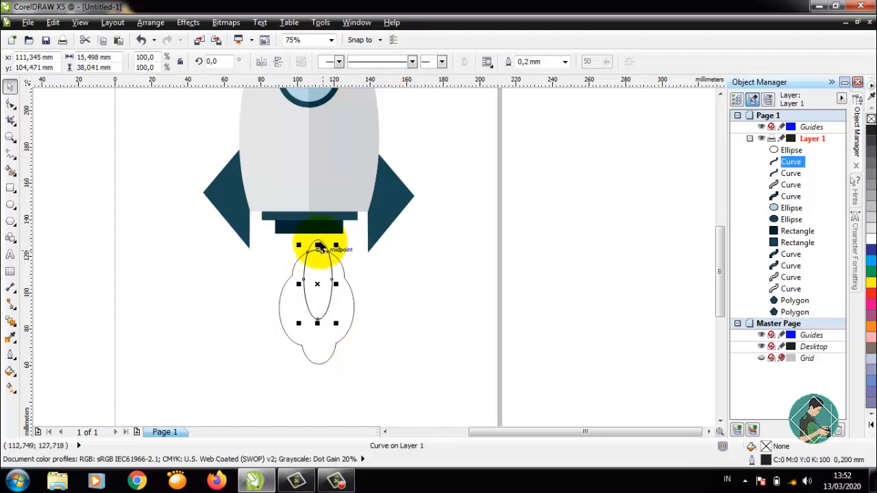
pyautogui.click(320, 241)
pyautogui.press('Delete')
# - Fill the inner flame with light yellow C0 M0 Y60 K0 and the outer flame with orange C0 M60 Y100 K0
pyautogui.click(324, 270)
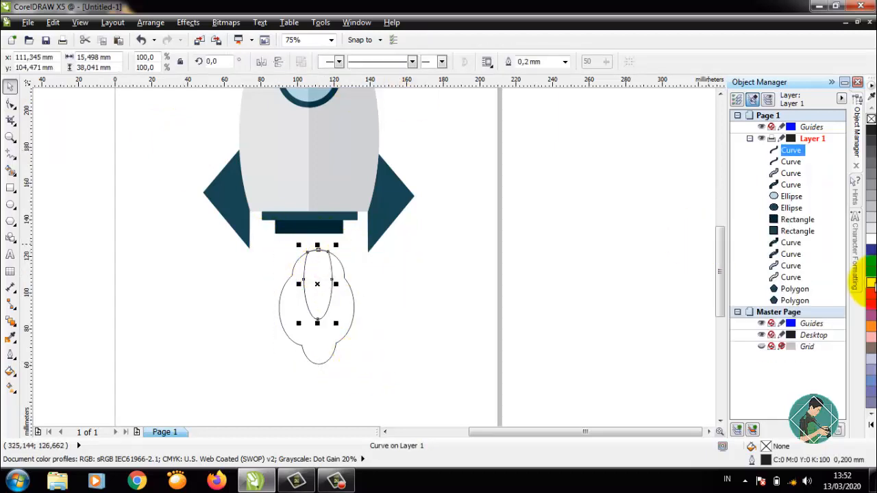
pyautogui.click(871, 283)
pyautogui.doubleClick(764, 445)
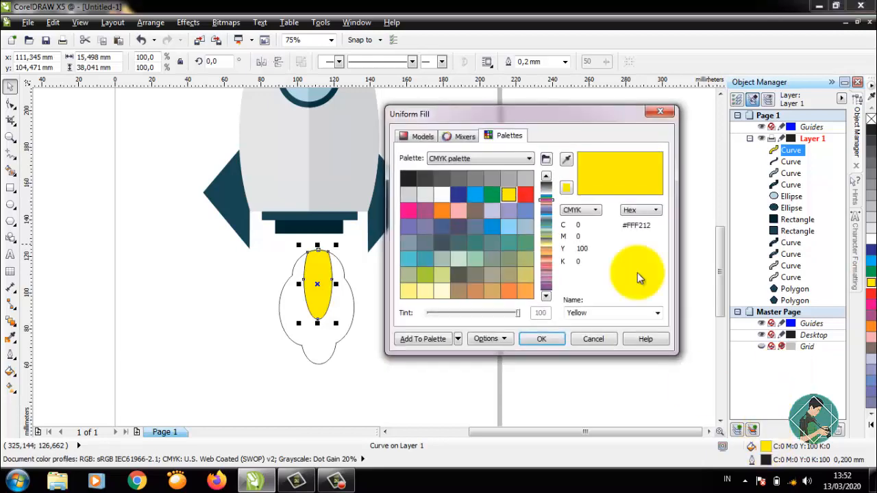
pyautogui.click(524, 275)
pyautogui.click(542, 339)
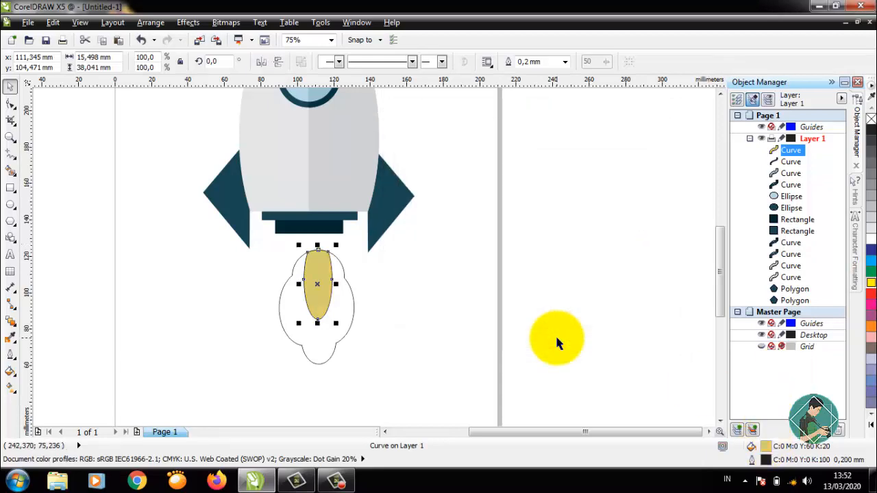
pyautogui.doubleClick(765, 445)
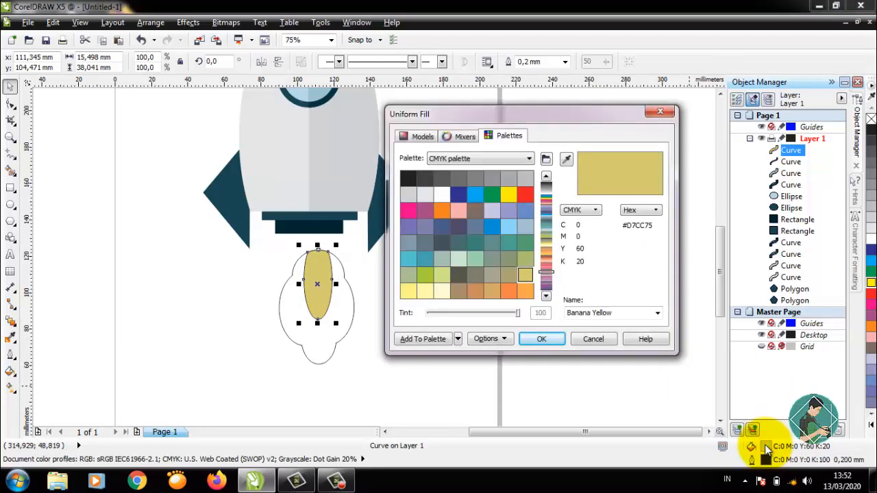
pyautogui.click(408, 291)
pyautogui.click(541, 339)
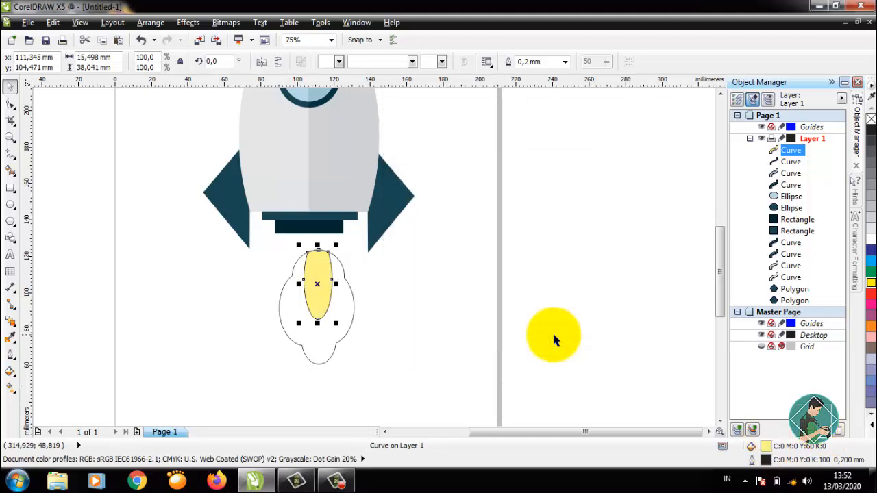
pyautogui.click(339, 330)
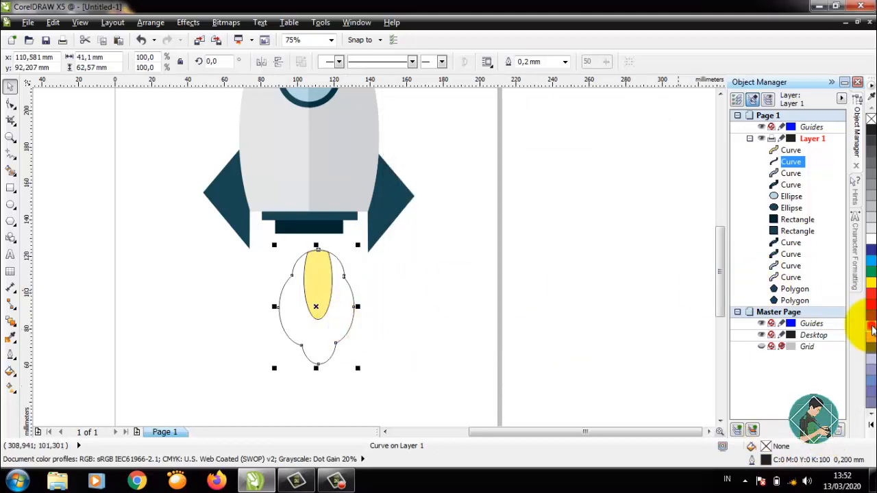
pyautogui.click(871, 330)
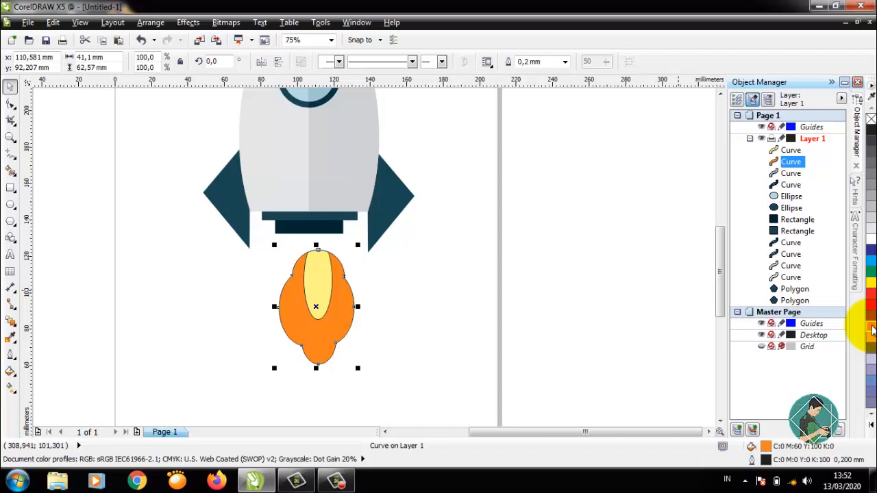
# - Remove the outlines from both flame shapes and move the flame up so it sits centred beneath the rocket nozzle
pyautogui.moveTo(383, 380); pyautogui.dragTo(272, 247)
pyautogui.rightClick(271, 247)
pyautogui.click(446, 313)
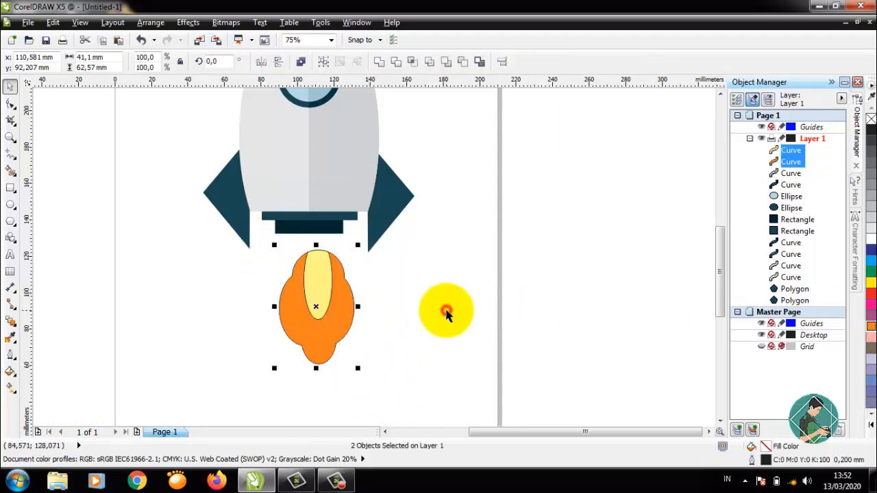
pyautogui.moveTo(327, 284); pyautogui.dragTo(317, 274)
pyautogui.click(421, 295)
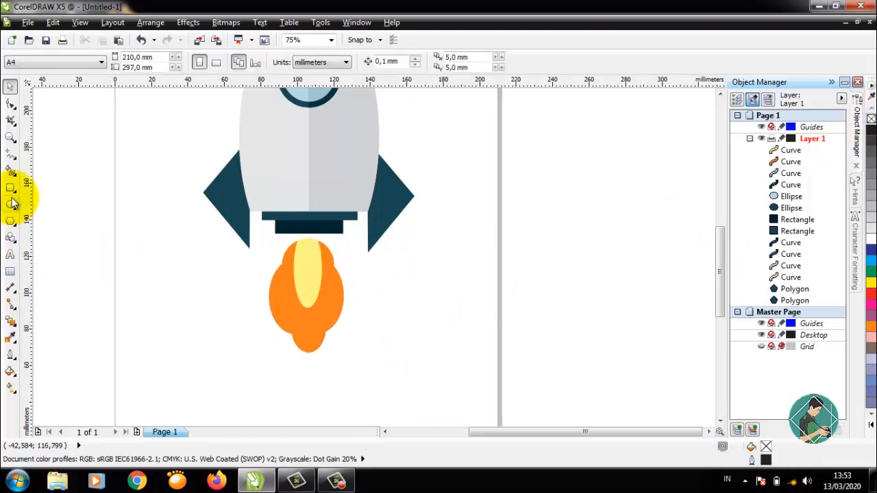
# - Remove the outlines from all four shapes that make up the rocket's round window
pyautogui.click(11, 136)
pyautogui.click(94, 62)
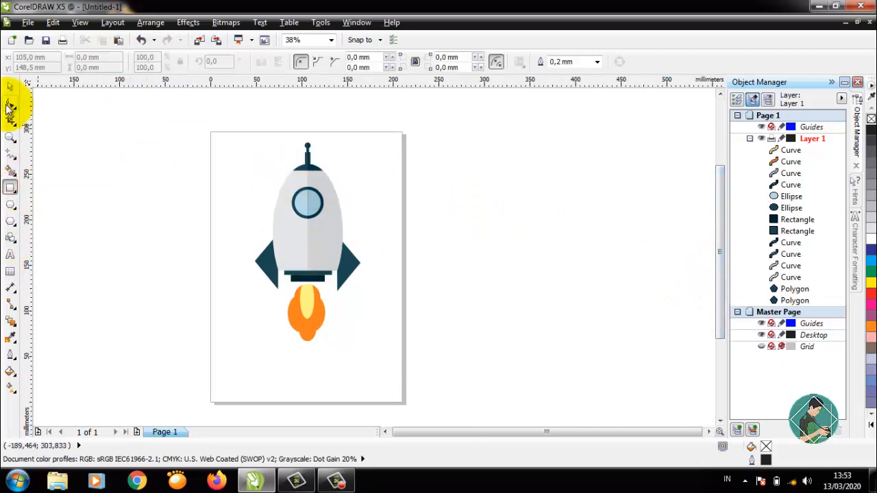
pyautogui.click(10, 86)
pyautogui.moveTo(283, 176); pyautogui.dragTo(329, 213)
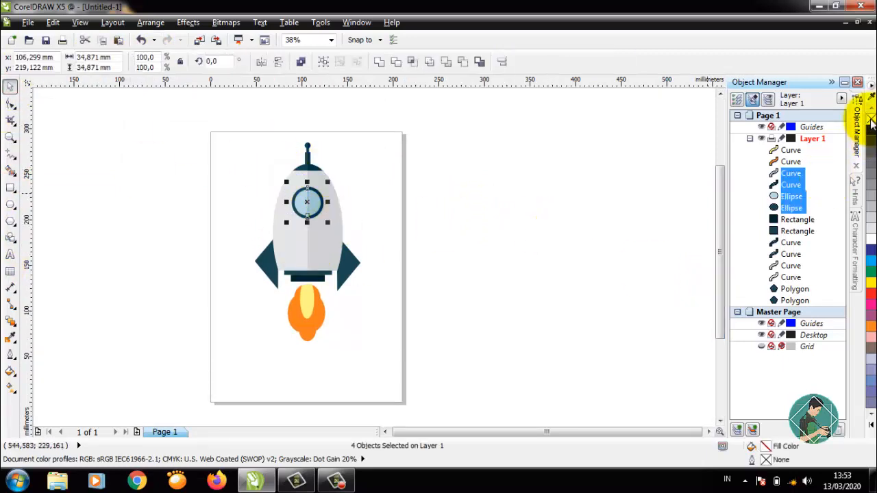
pyautogui.click(492, 173)
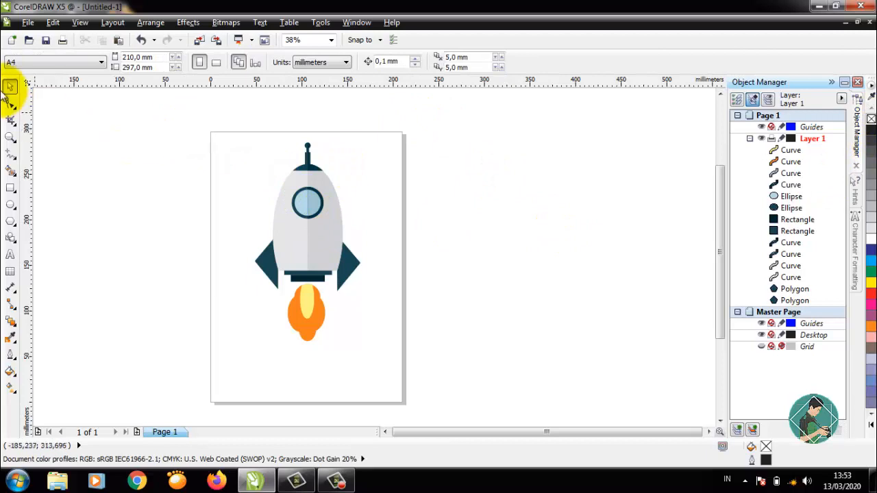
# - Draw a background rectangle about 302 by 266 mm around the rocket and place it beneath all other objects
pyautogui.click(10, 187)
pyautogui.moveTo(179, 119); pyautogui.dragTo(454, 362)
pyautogui.moveTo(793, 316); pyautogui.dragTo(794, 315)
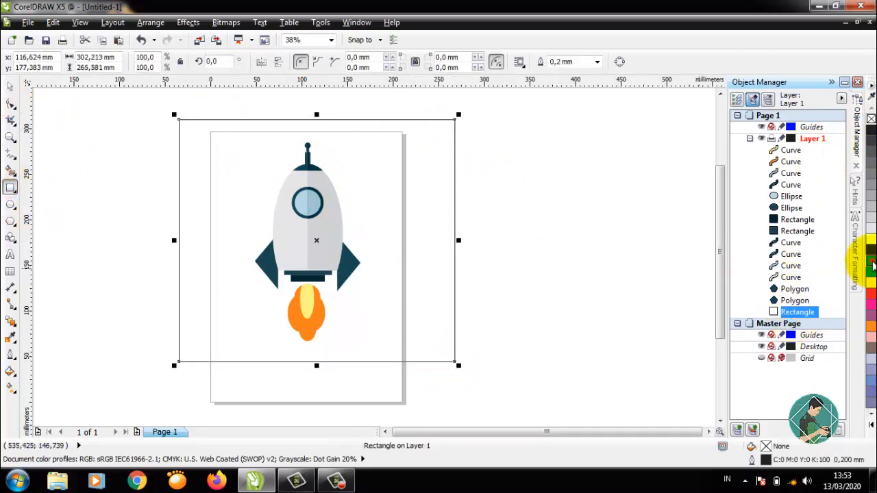
# - Fill the background rectangle with Ice Blue C40 M0 Y0 K0
pyautogui.click(871, 266)
pyautogui.click(872, 361)
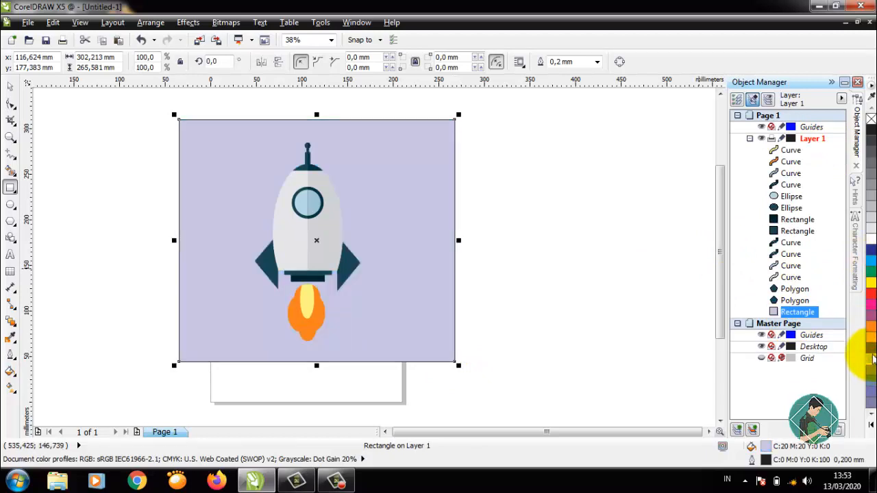
pyautogui.click(870, 260)
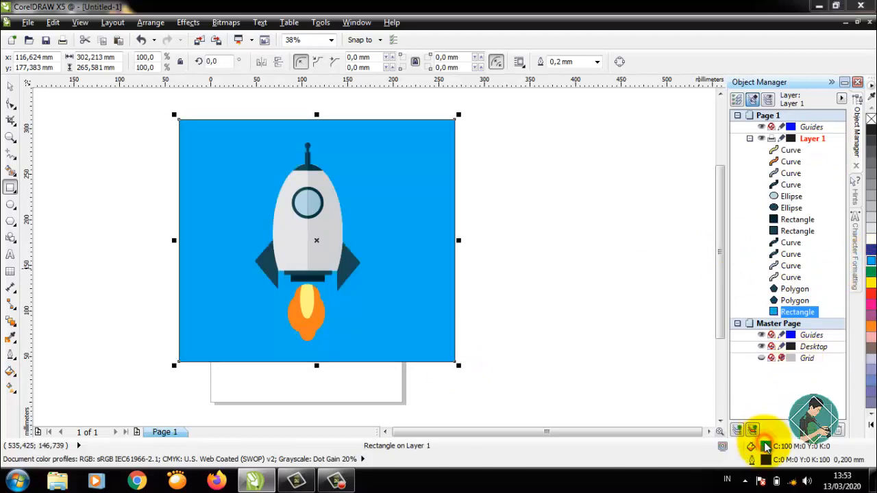
pyautogui.doubleClick(766, 446)
pyautogui.click(507, 229)
pyautogui.click(530, 336)
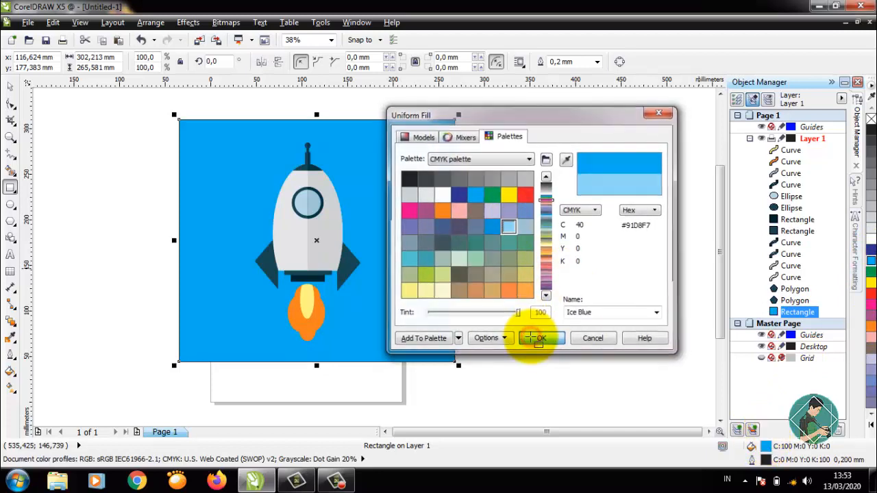
# - Remove the outline from the light blue background rectangle
pyautogui.click(10, 86)
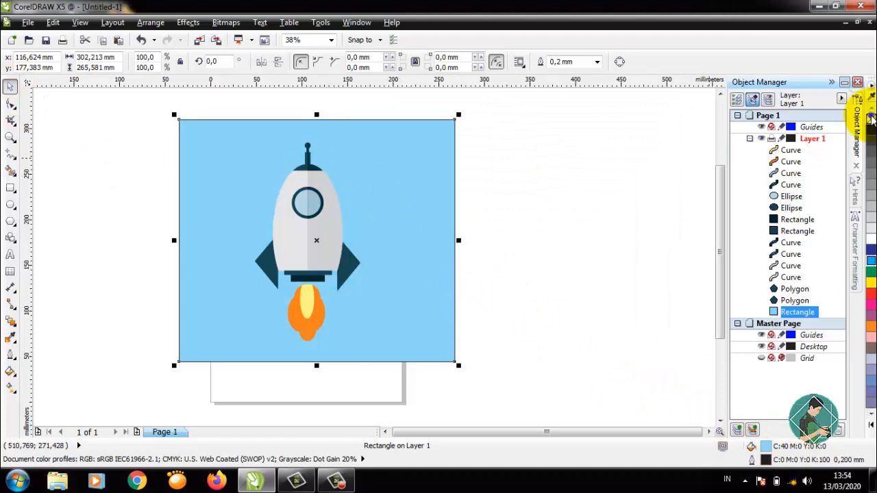
pyautogui.rightClick(870, 118)
pyautogui.click(568, 237)
# - Enlarge the background proportionally to about 342 by 301 mm and centre it behind the rocket
pyautogui.click(402, 274)
pyautogui.moveTo(458, 365); pyautogui.dragTo(524, 399)
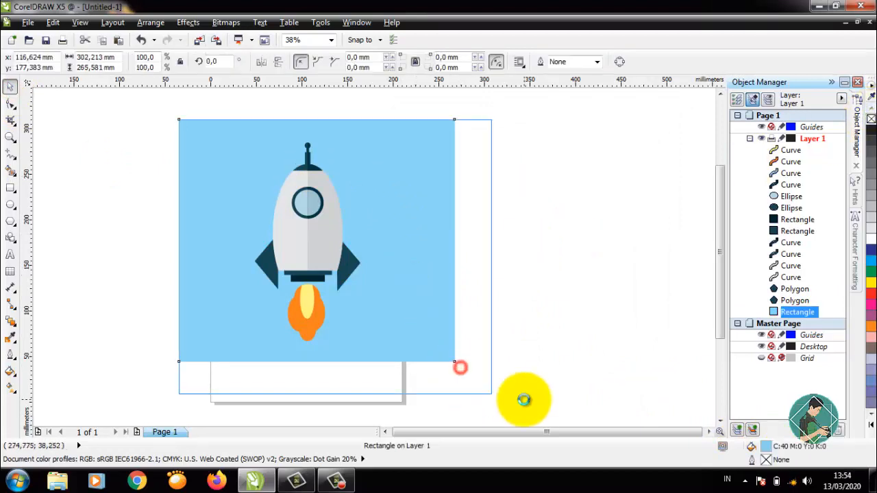
pyautogui.moveTo(431, 274); pyautogui.dragTo(405, 265)
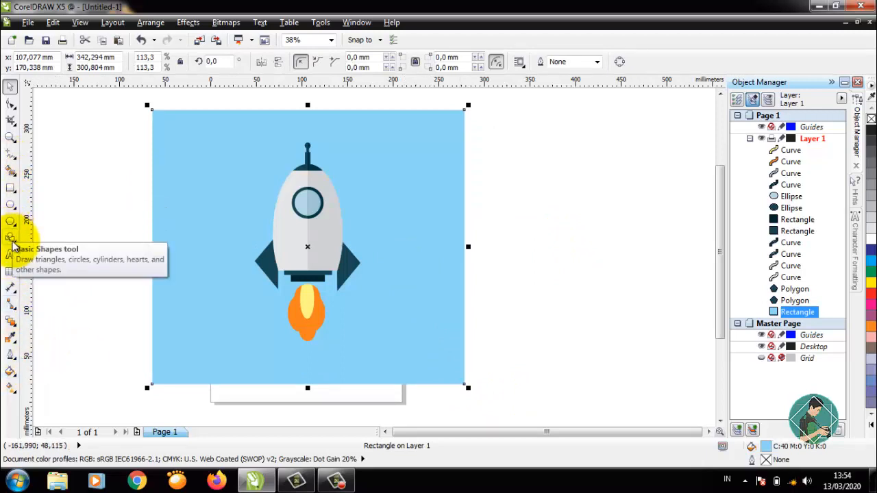
# - Draw a rectangle about 134 mm wide from the antenna tip rightwards down to the flame's lower end, deleting the small stray rectangle
pyautogui.click(17, 163)
pyautogui.click(53, 211)
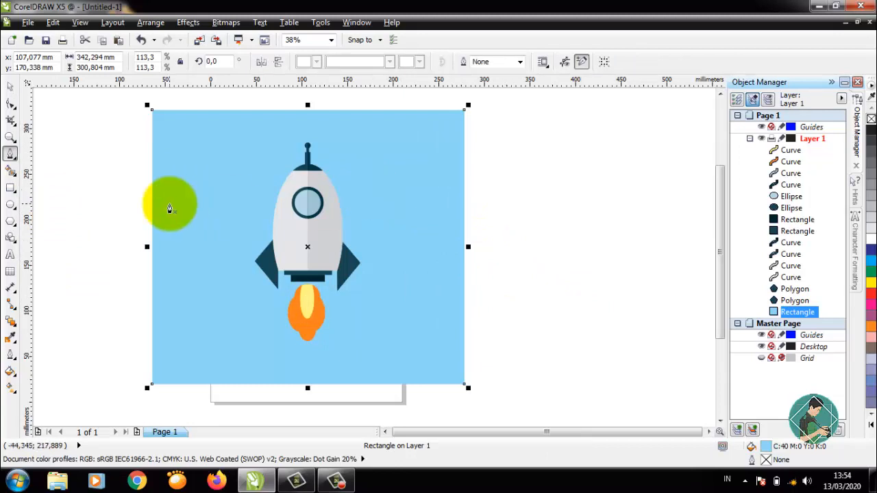
pyautogui.click(10, 188)
pyautogui.moveTo(308, 143)
pyautogui.mouseDown()
pyautogui.moveTo(393, 272)
pyautogui.moveTo(407, 337)
pyautogui.moveTo(429, 340)
pyautogui.mouseUp()
pyautogui.moveTo(429, 340); pyautogui.dragTo(443, 346)
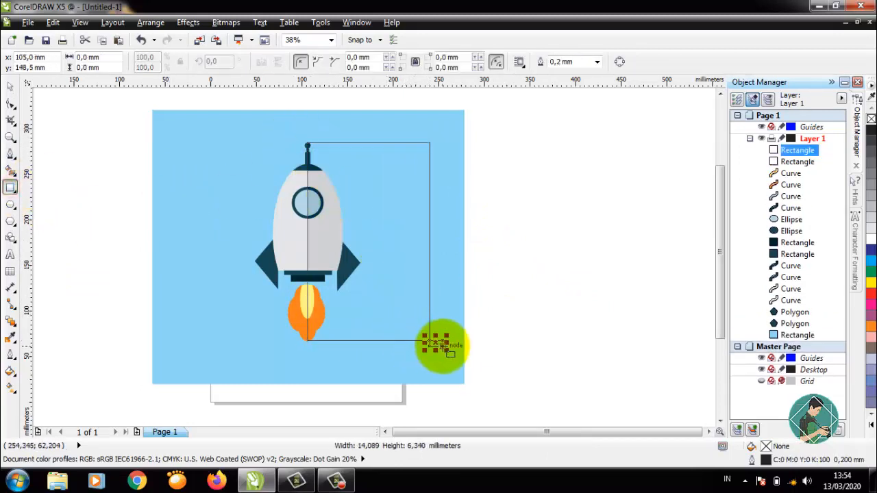
pyautogui.press('Delete')
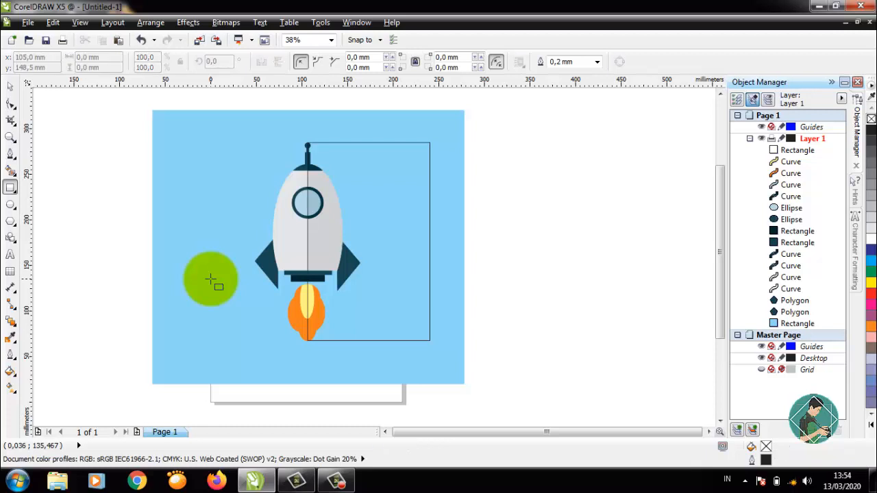
# - Skew the tall rectangle vertically by about 20 degrees so its right edge drops while the left edge stays on the rocket's centre line
pyautogui.click(10, 86)
pyautogui.click(410, 183)
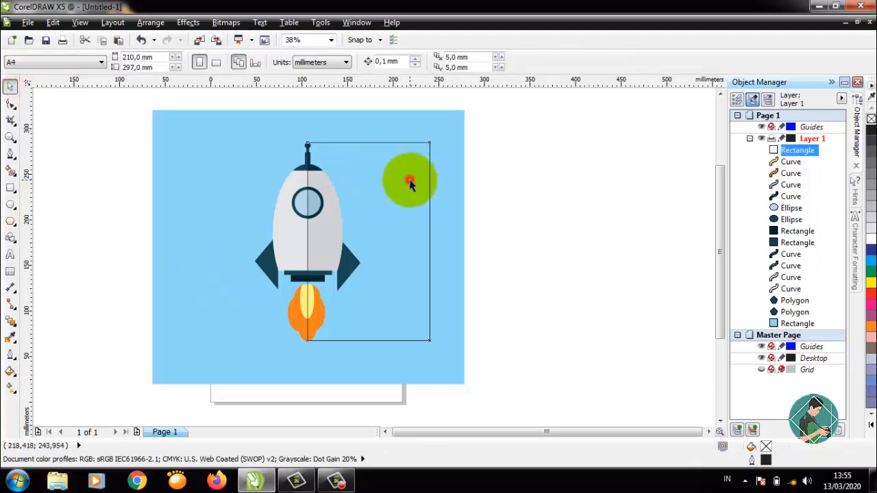
pyautogui.click(407, 178)
pyautogui.moveTo(433, 241); pyautogui.dragTo(435, 295)
pyautogui.moveTo(436, 261); pyautogui.dragTo(434, 260)
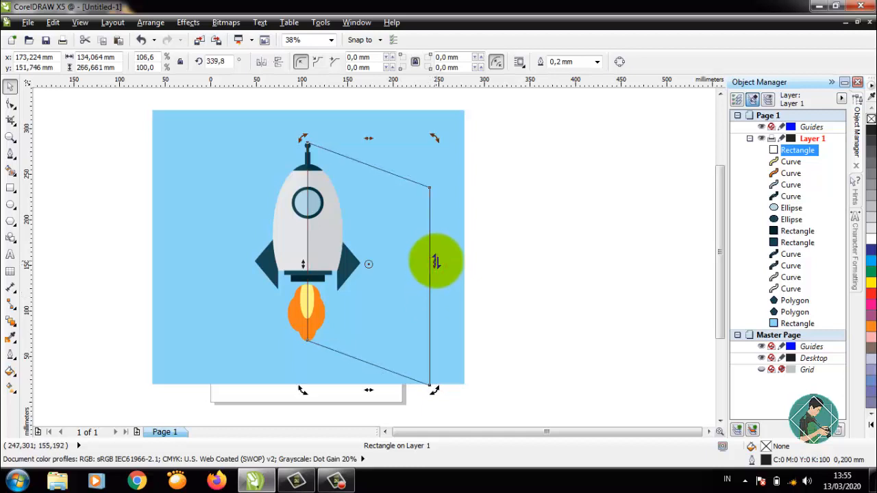
# - Draw a second rectangle about 52 by 79 mm from the left fin's lower tip over the body and skew its right side downward
pyautogui.click(9, 189)
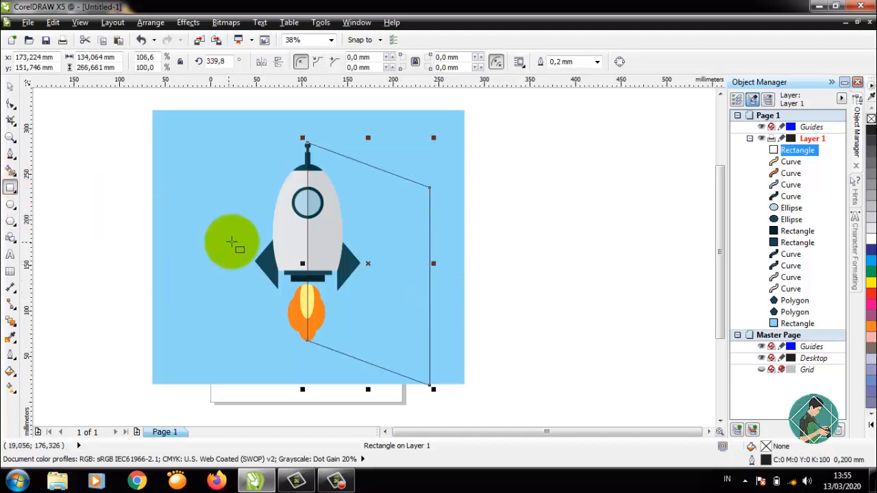
pyautogui.moveTo(273, 228); pyautogui.dragTo(327, 302)
pyautogui.hotkey('ctrl', 'z')
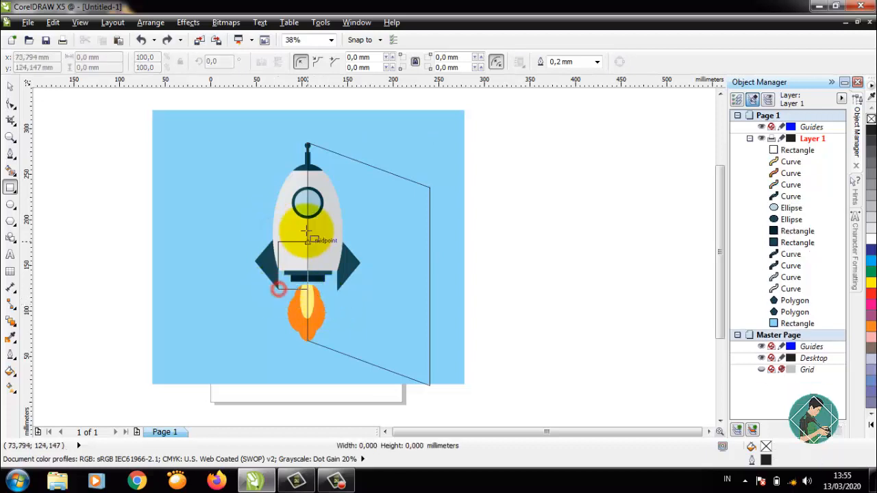
pyautogui.moveTo(273, 292); pyautogui.dragTo(329, 213)
pyautogui.click(11, 86)
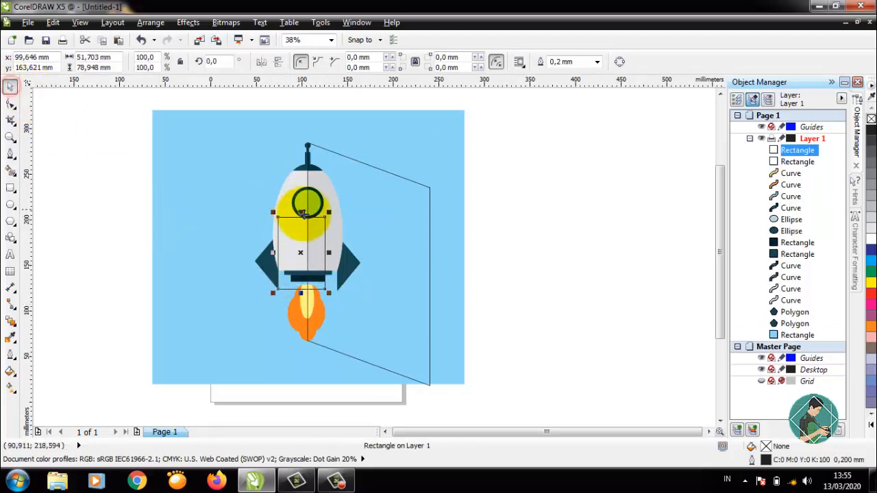
pyautogui.moveTo(328, 252); pyautogui.dragTo(330, 288)
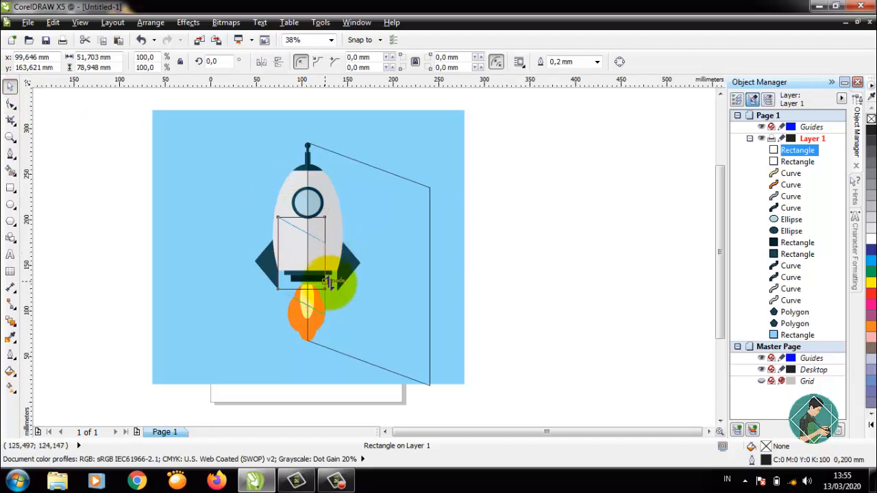
# - Weld the two skewed rectangles into one shadow shape and place it behind the rocket, directly above the background
pyautogui.keyDown('shift'); pyautogui.click(385, 175); pyautogui.keyUp('shift')
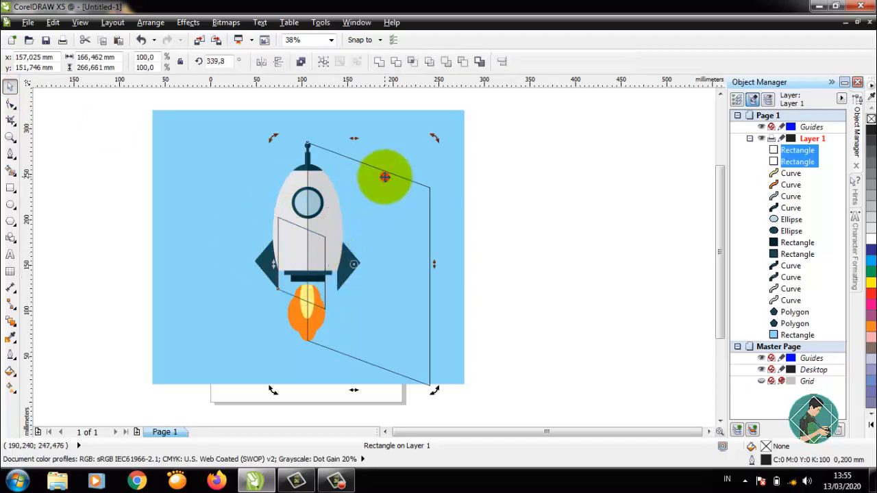
pyautogui.click(380, 62)
pyautogui.moveTo(787, 150); pyautogui.dragTo(772, 321)
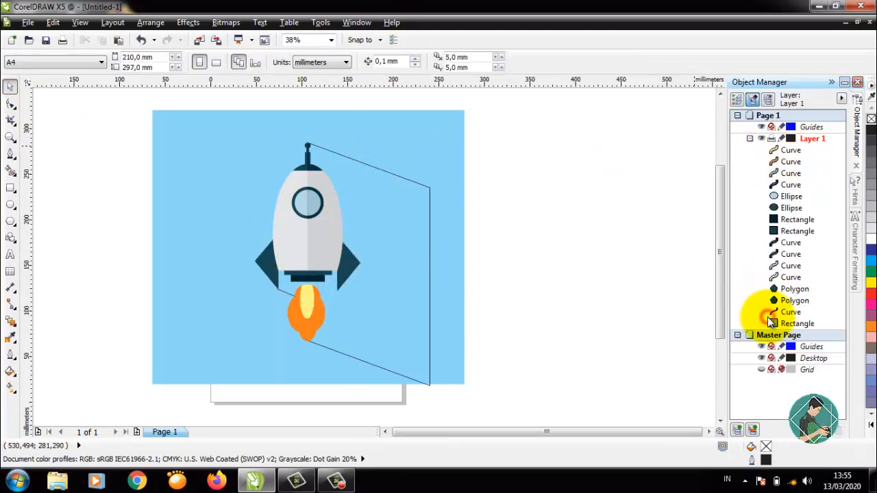
# - Fill the shadow shape with black C0 M0 Y0 K100 and remove its outline
pyautogui.click(872, 131)
pyautogui.click(468, 294)
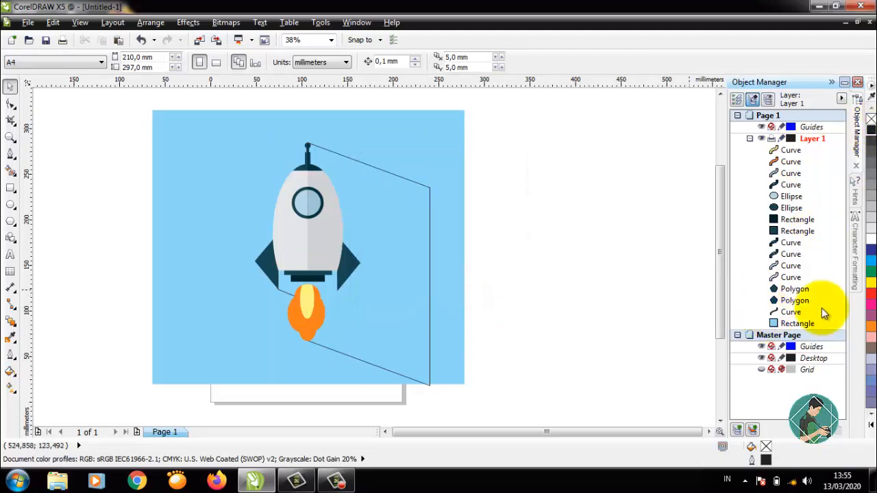
pyautogui.click(793, 315)
pyautogui.click(872, 132)
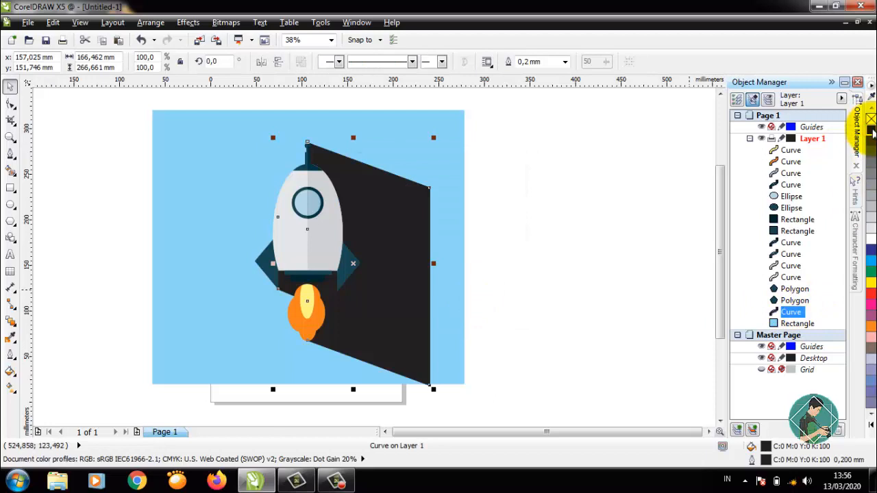
pyautogui.rightClick(871, 119)
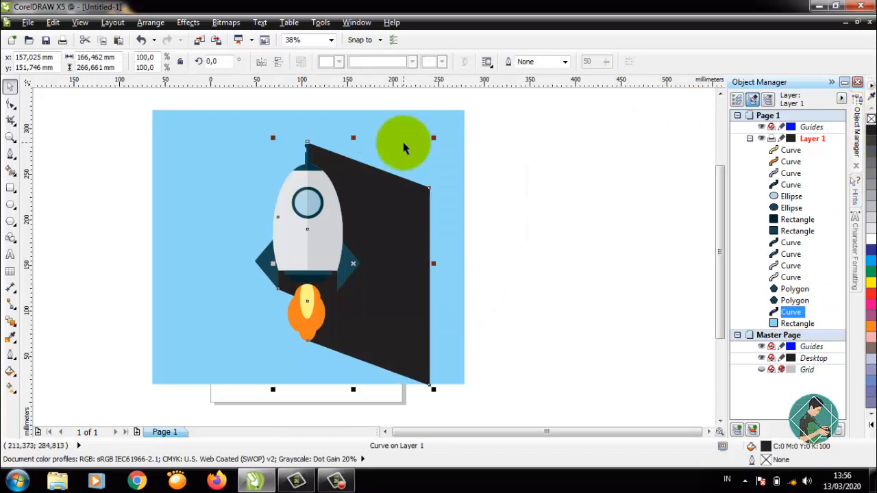
# - Apply a linear transparency in Normal mode to the shadow, fading diagonally from beside the nose down to the background's right edge
pyautogui.click(15, 332)
pyautogui.click(13, 321)
pyautogui.click(61, 404)
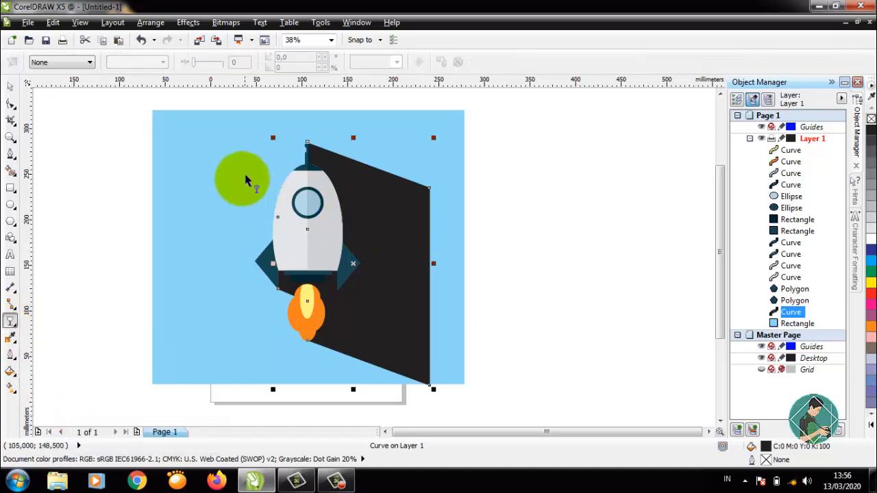
pyautogui.moveTo(240, 175); pyautogui.dragTo(464, 288)
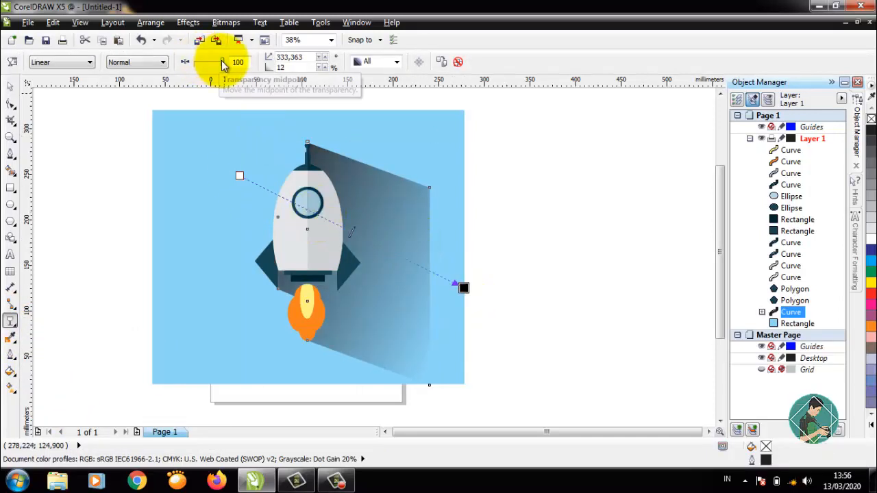
pyautogui.moveTo(222, 63); pyautogui.dragTo(242, 62)
pyautogui.click(163, 64)
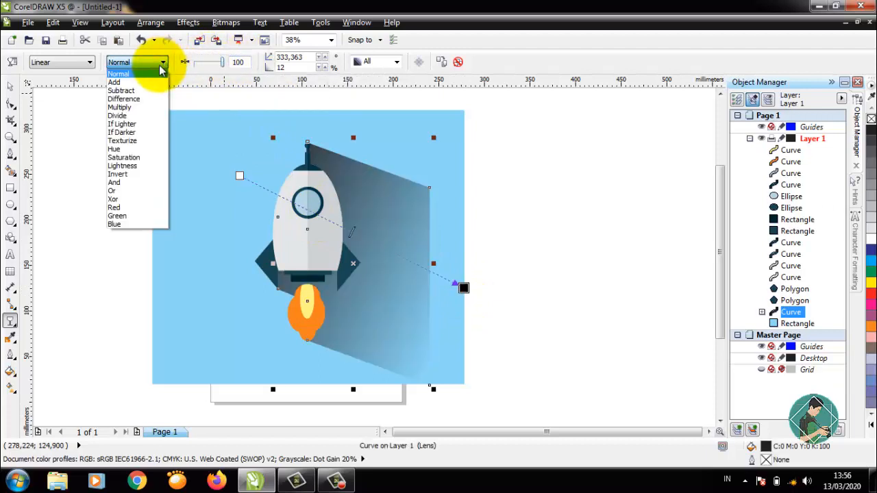
pyautogui.click(162, 64)
# - Reset the shadow to a horizontal linear transparency and shift its end point slightly inward and its midpoint close to the start
pyautogui.click(89, 63)
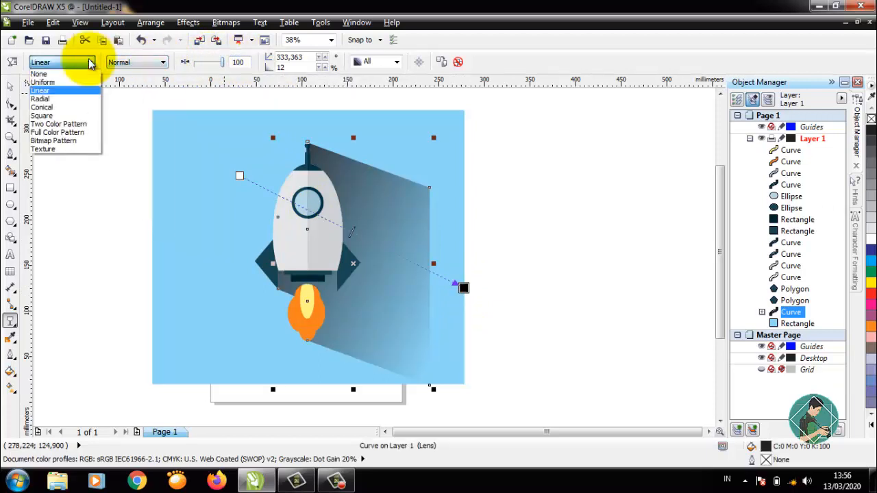
pyautogui.click(73, 83)
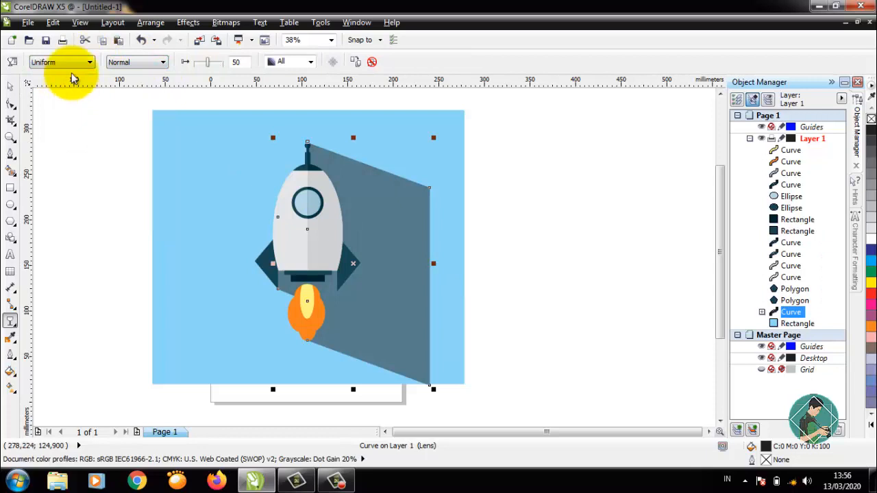
pyautogui.click(73, 62)
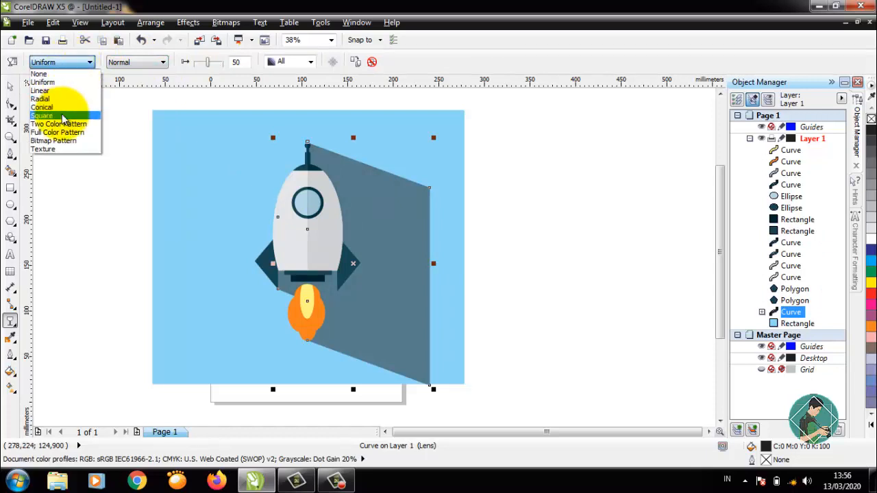
pyautogui.click(62, 91)
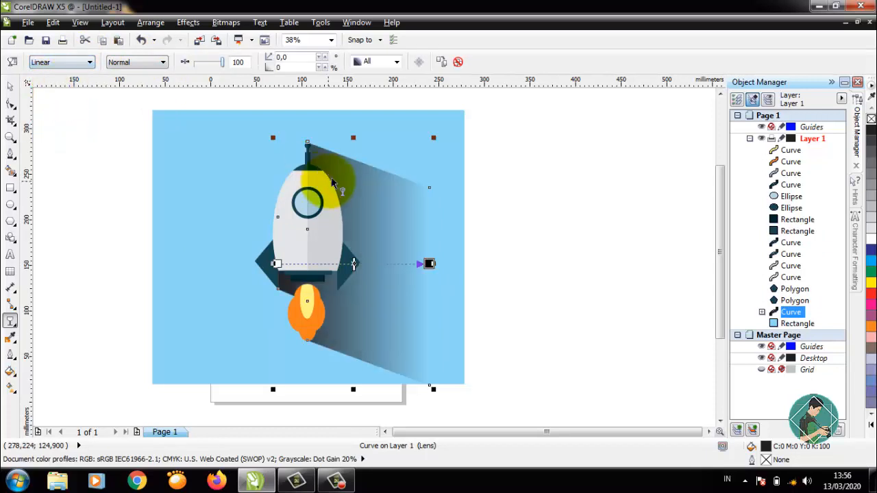
pyautogui.moveTo(428, 264); pyautogui.dragTo(418, 263)
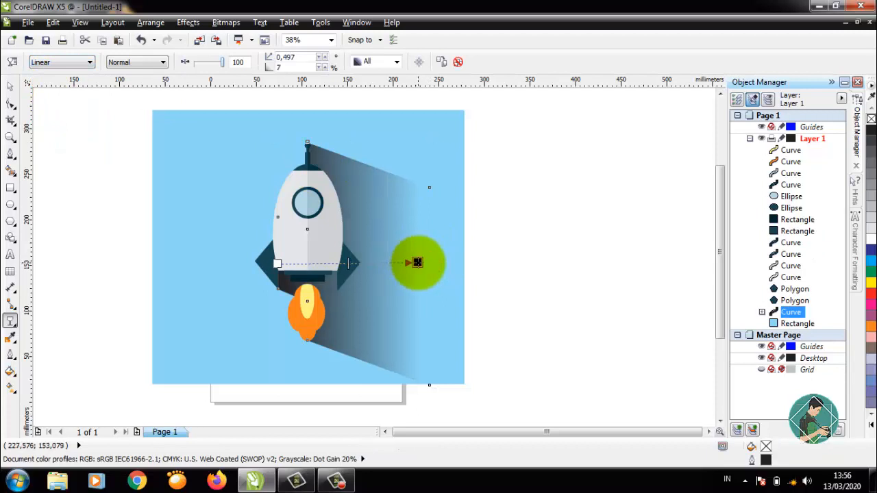
pyautogui.moveTo(349, 264); pyautogui.dragTo(289, 260)
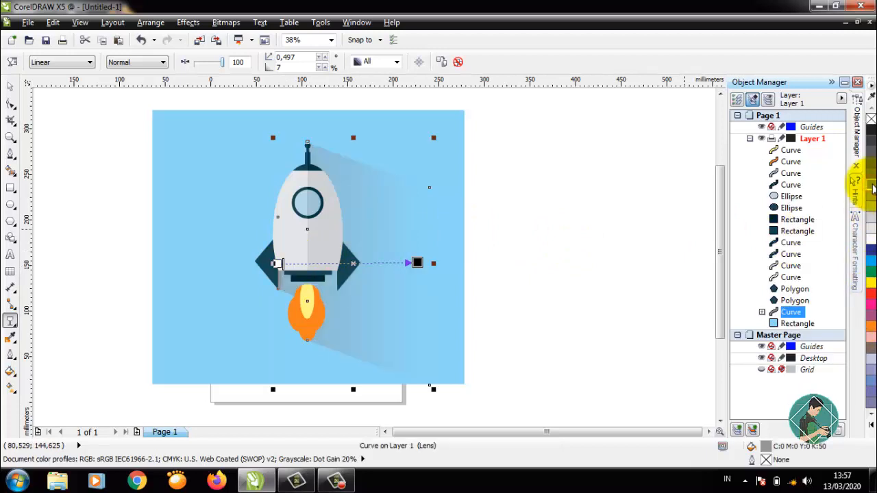
# - Recolour the shadow to K70 grey and move the transparency's start left of the rocket and its end closer to the right fin
pyautogui.click(873, 166)
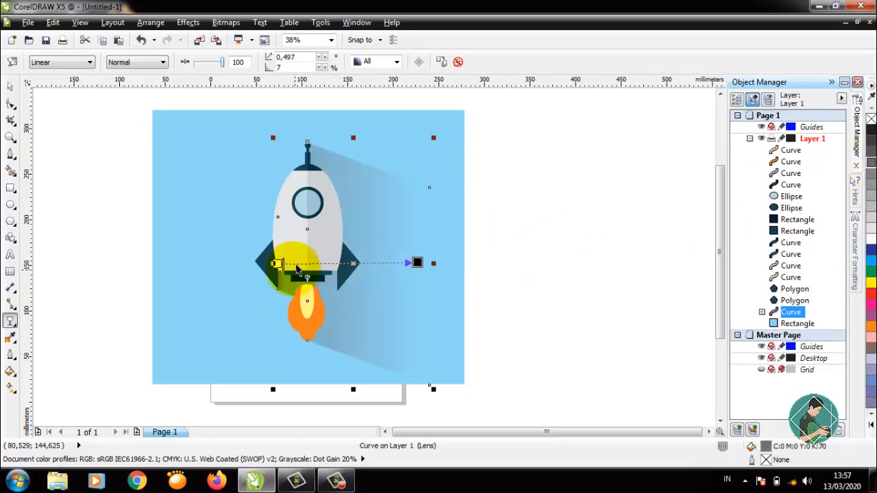
pyautogui.moveTo(278, 263); pyautogui.dragTo(231, 246)
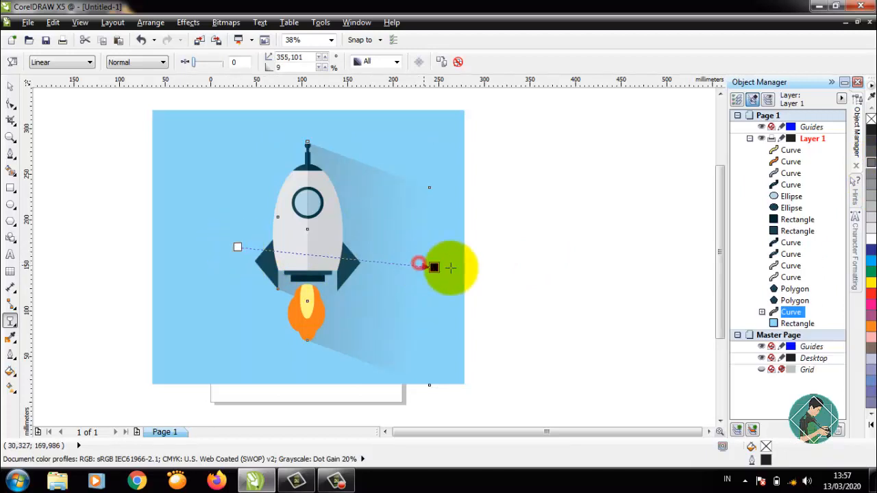
pyautogui.moveTo(417, 262); pyautogui.dragTo(396, 251)
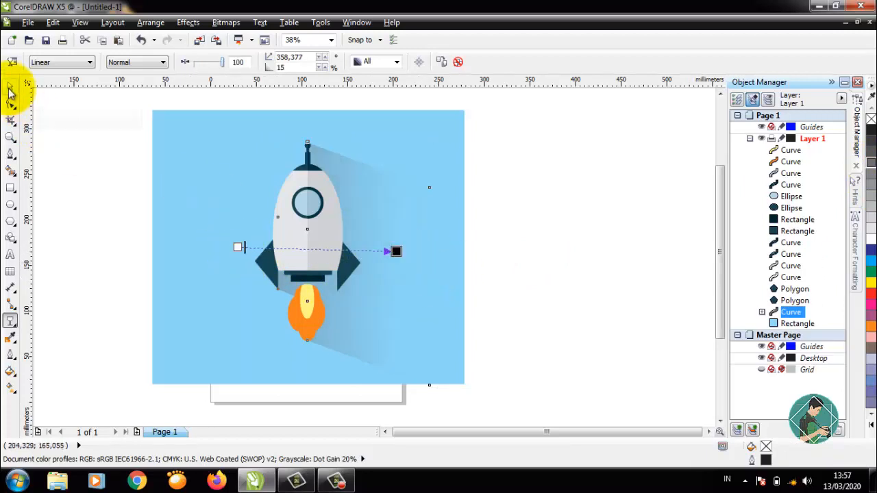
pyautogui.click(10, 86)
pyautogui.click(541, 270)
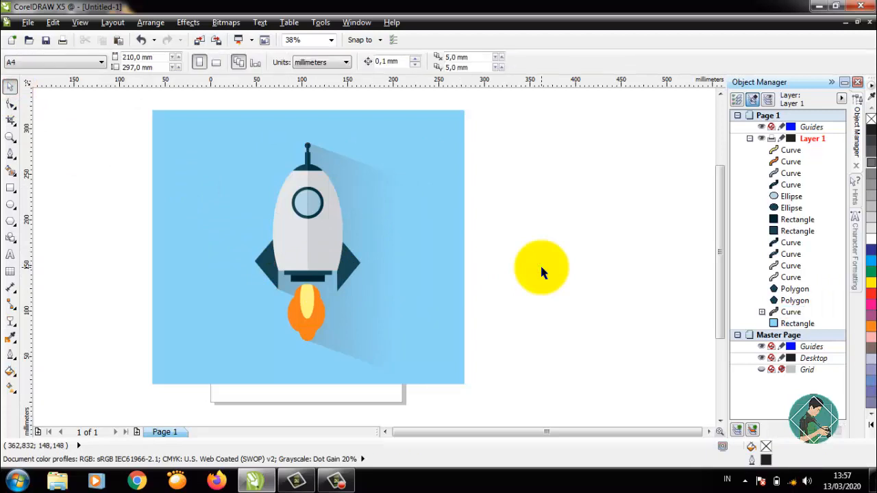